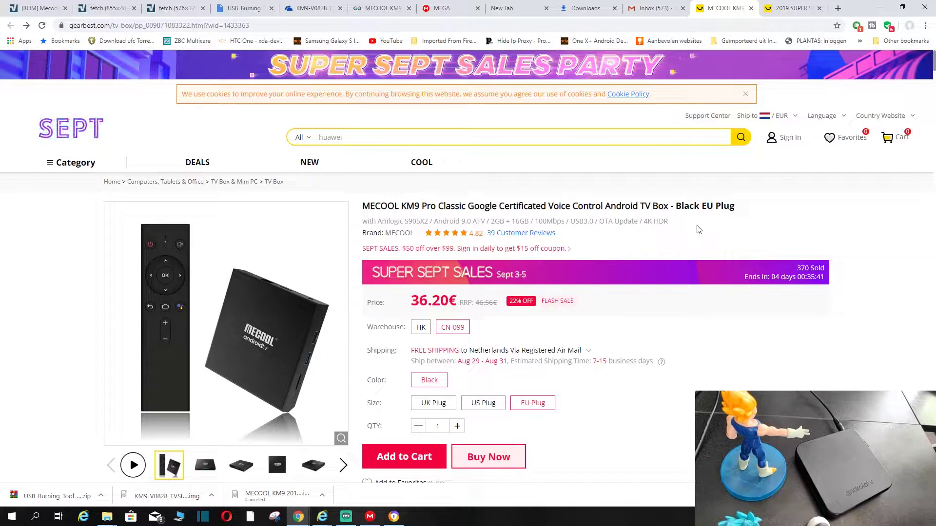
# Scroll up and down through the current Gearbest page
pyautogui.scroll(-3, 699, 229)
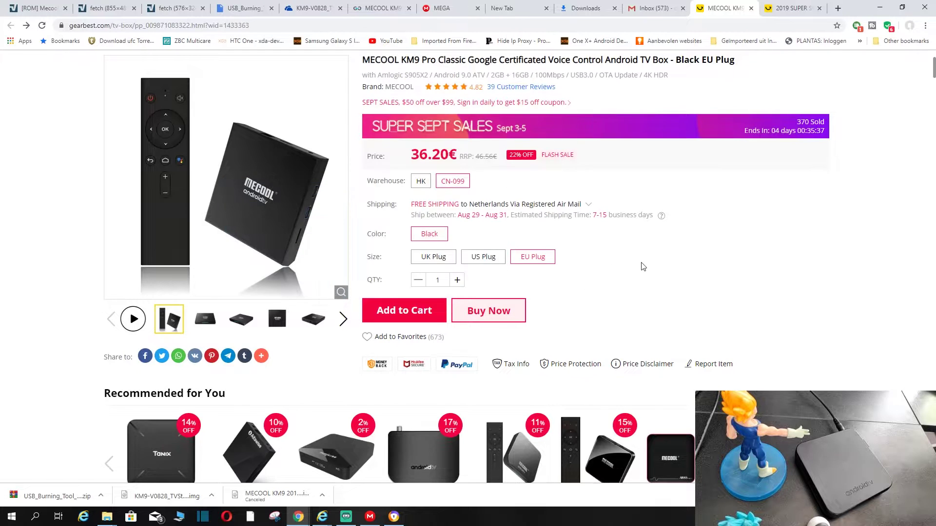
pyautogui.scroll(1, 644, 267)
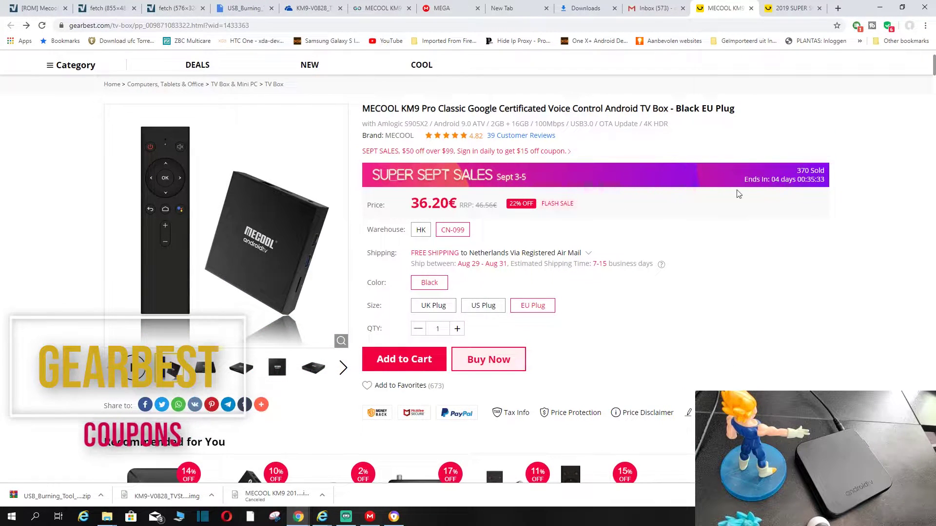
pyautogui.scroll(-1, 733, 233)
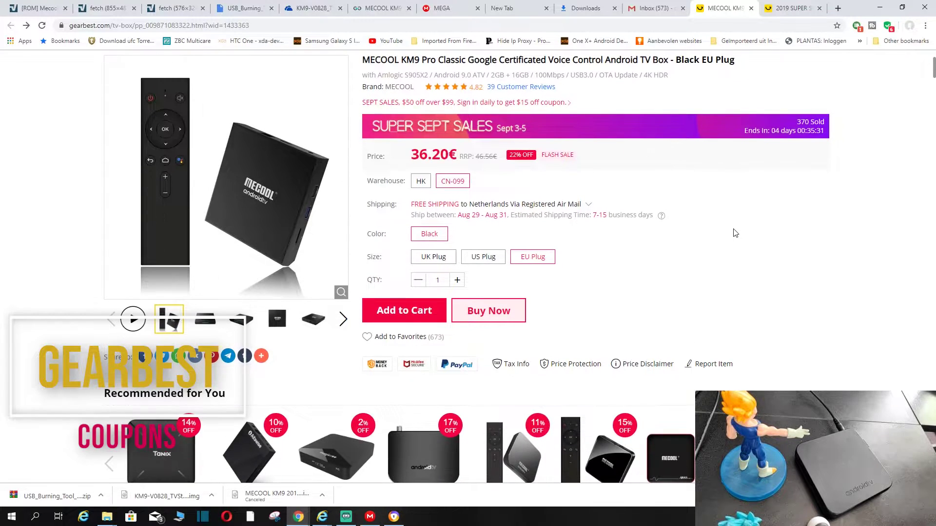
pyautogui.scroll(-3, 735, 233)
pyautogui.scroll(-4, 736, 233)
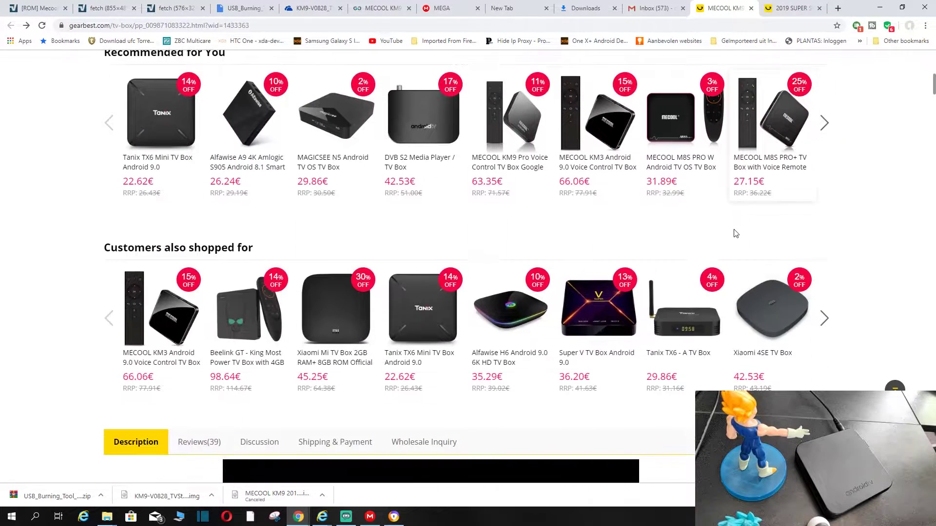
pyautogui.scroll(-6, 735, 233)
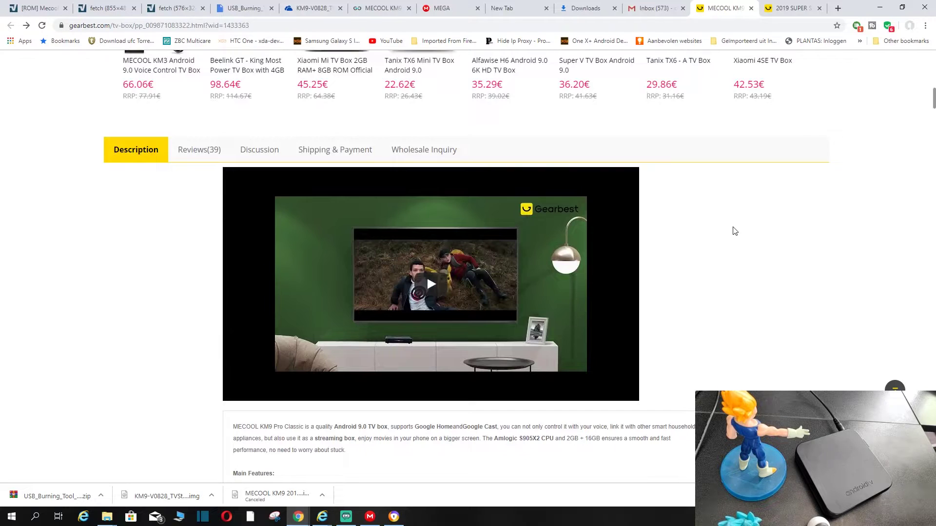
pyautogui.scroll(-15, 735, 233)
pyautogui.scroll(20, 735, 231)
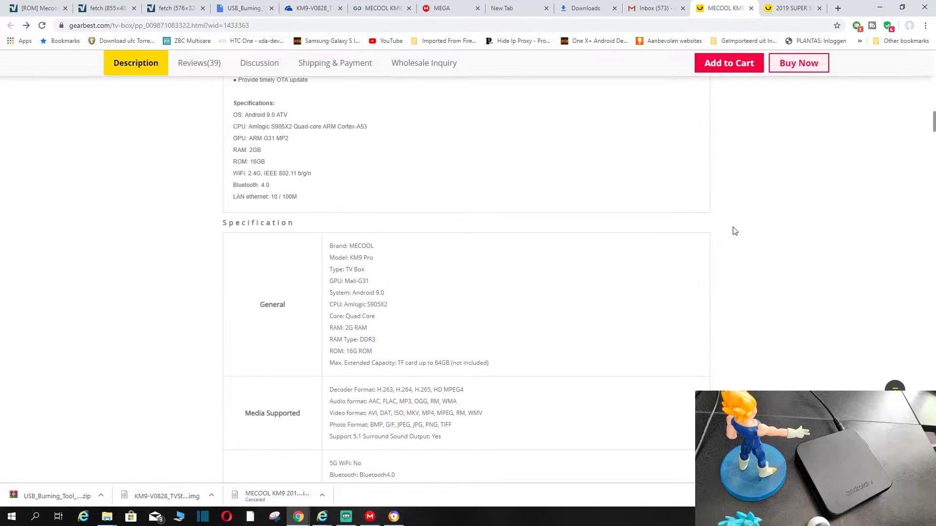
pyautogui.scroll(12, 735, 231)
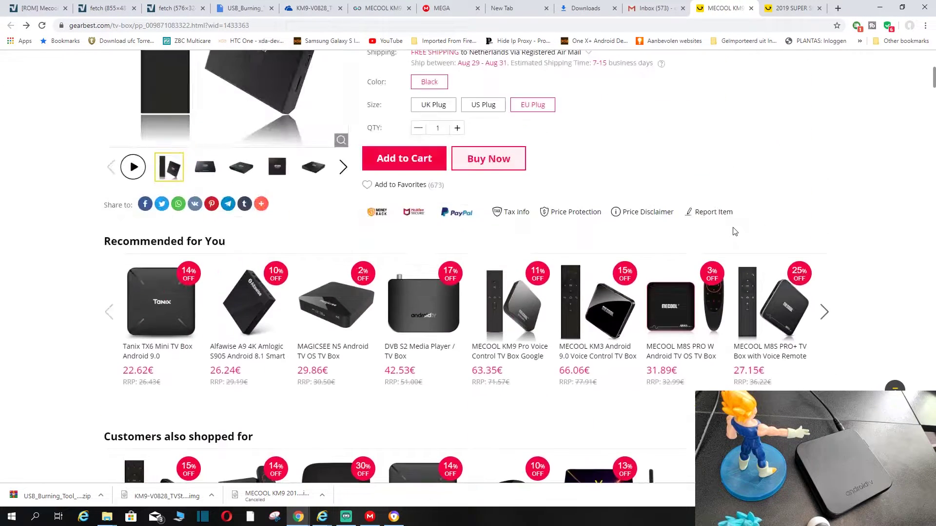
# Switch to the 2019 Super Sept page and browse its coupon sign-in and lucky wheel offers
pyautogui.click(793, 9)
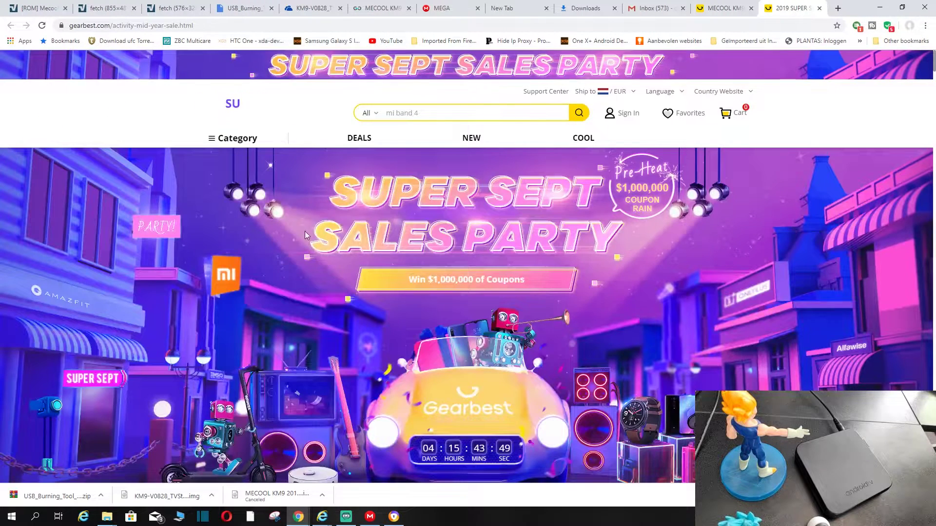
pyautogui.scroll(-4, 551, 217)
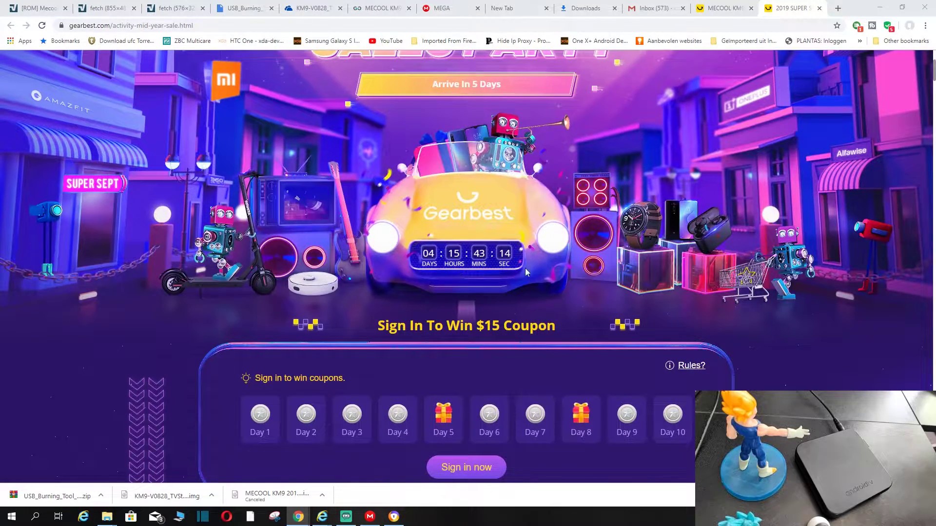
pyautogui.scroll(1, 473, 262)
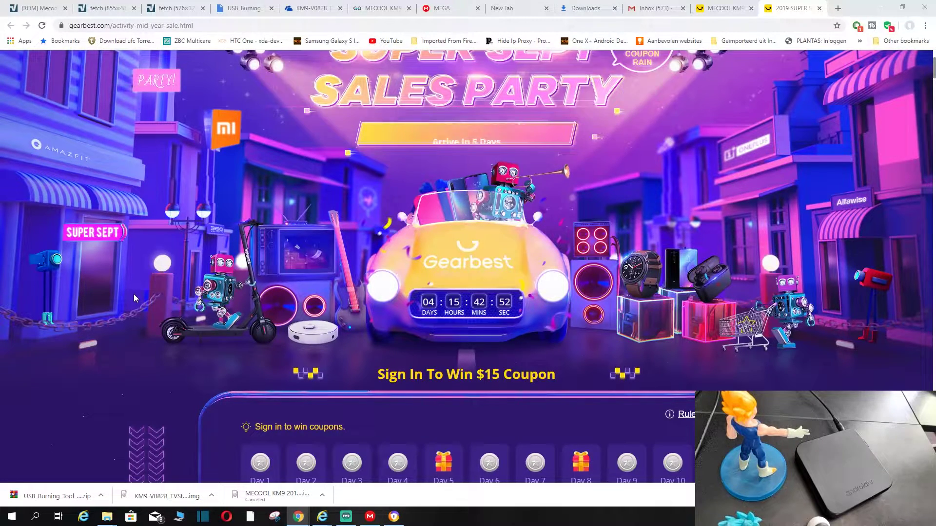
pyautogui.scroll(-15, 628, 250)
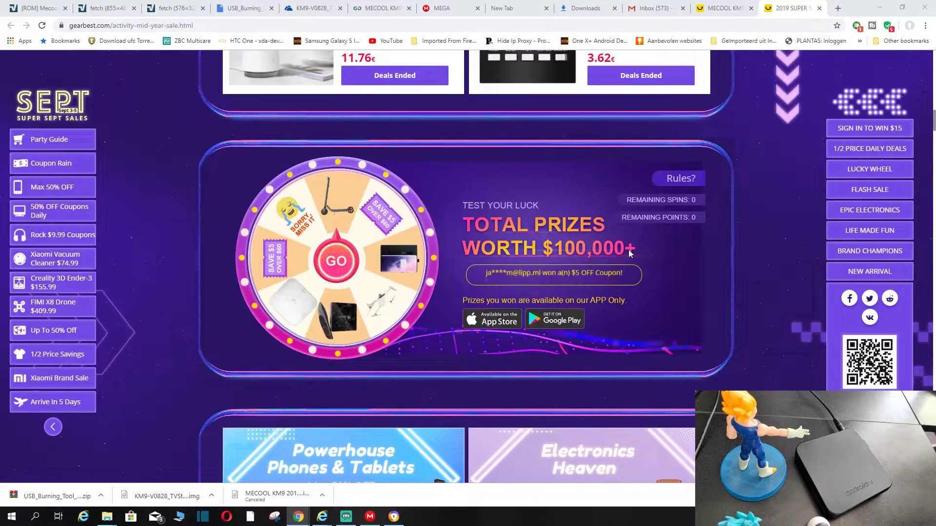
pyautogui.scroll(6, 628, 250)
pyautogui.scroll(10, 181, 236)
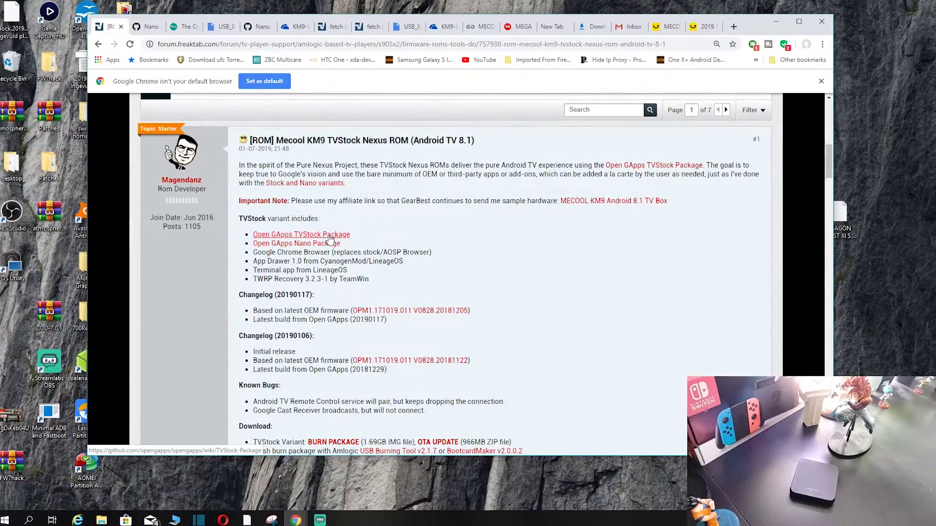
pyautogui.scroll(-9, 428, 229)
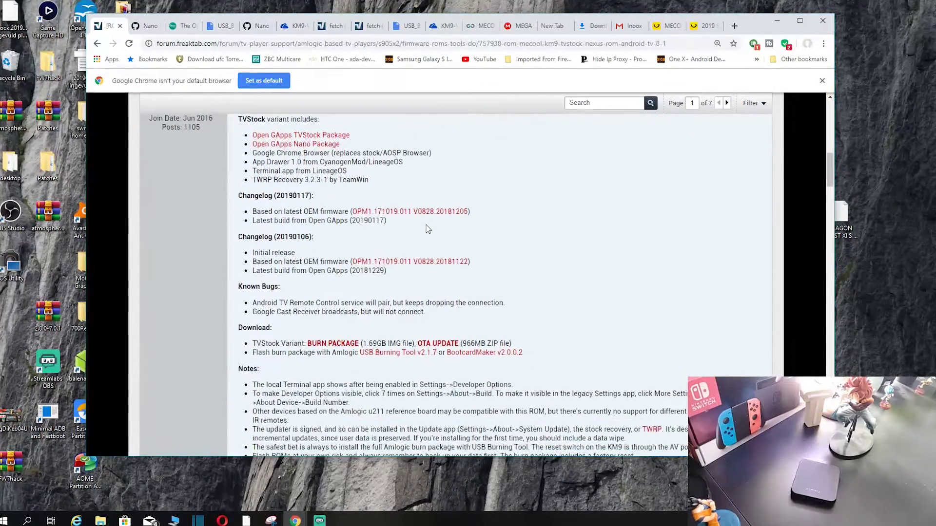
pyautogui.scroll(-5, 428, 229)
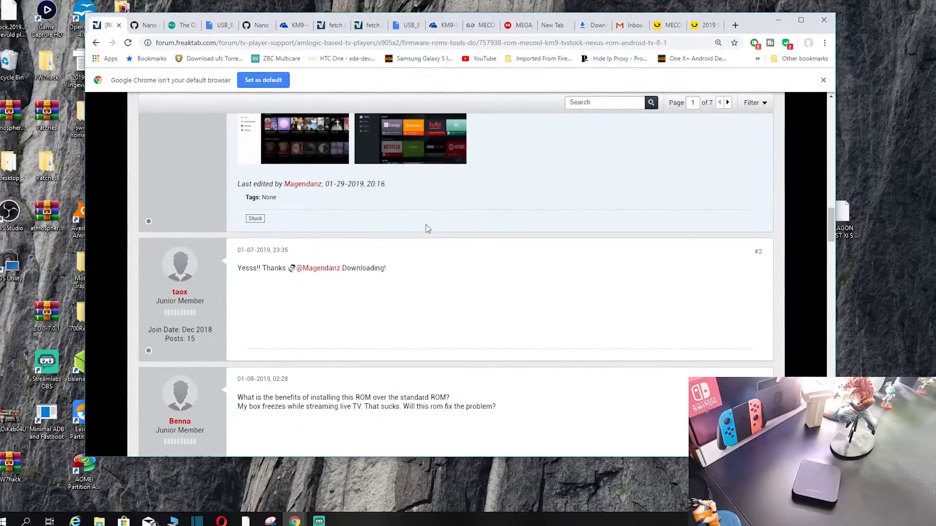
pyautogui.scroll(8, 426, 224)
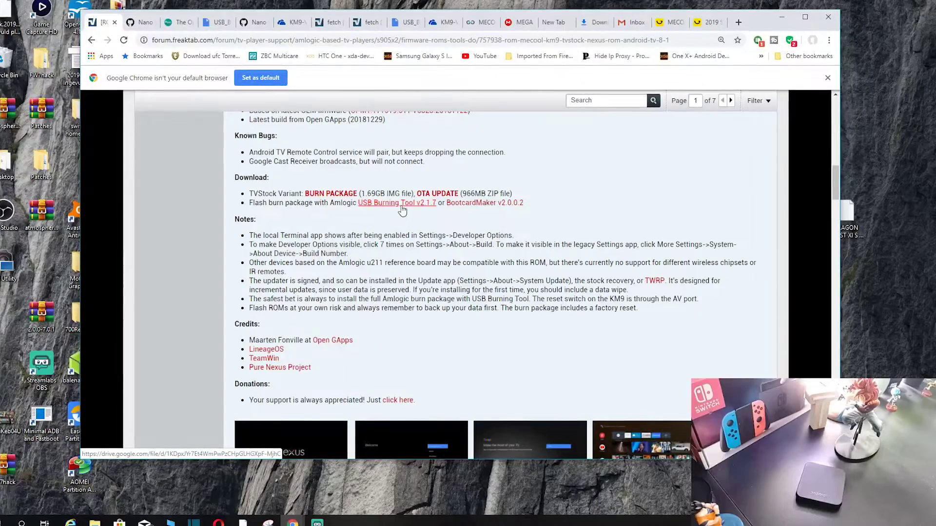
pyautogui.scroll(5, 402, 210)
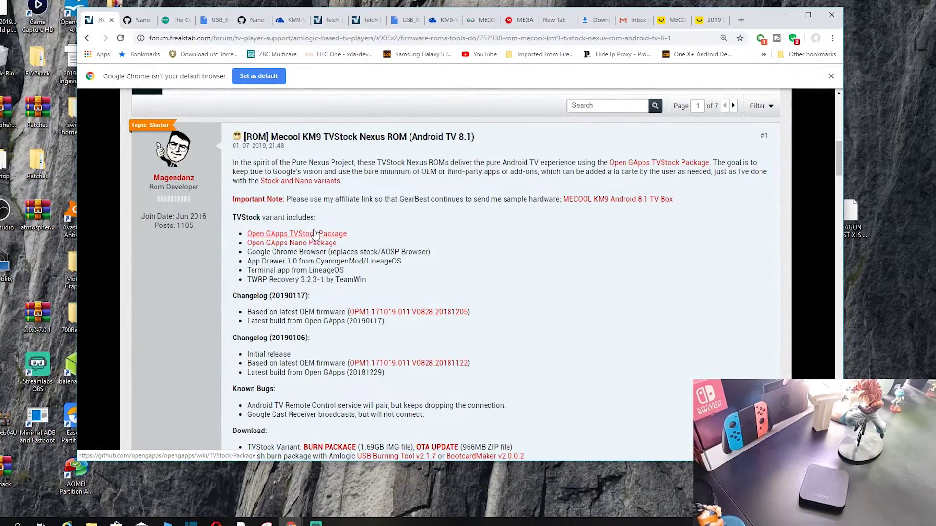
# Download the ARM, Android 8.1, mini Open GApps package, confirming the open_gapps-arm-8.1-mini-20190827 save
pyautogui.click(171, 20)
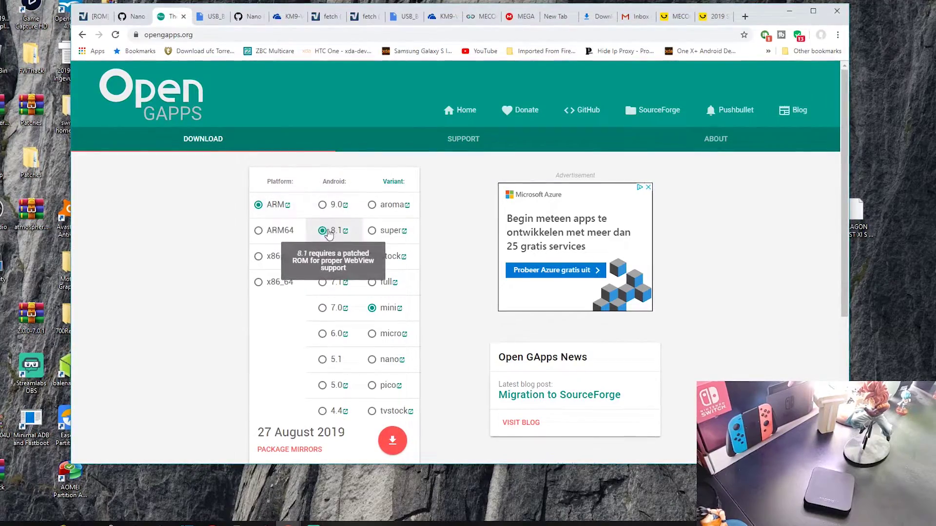
pyautogui.scroll(-2, 329, 234)
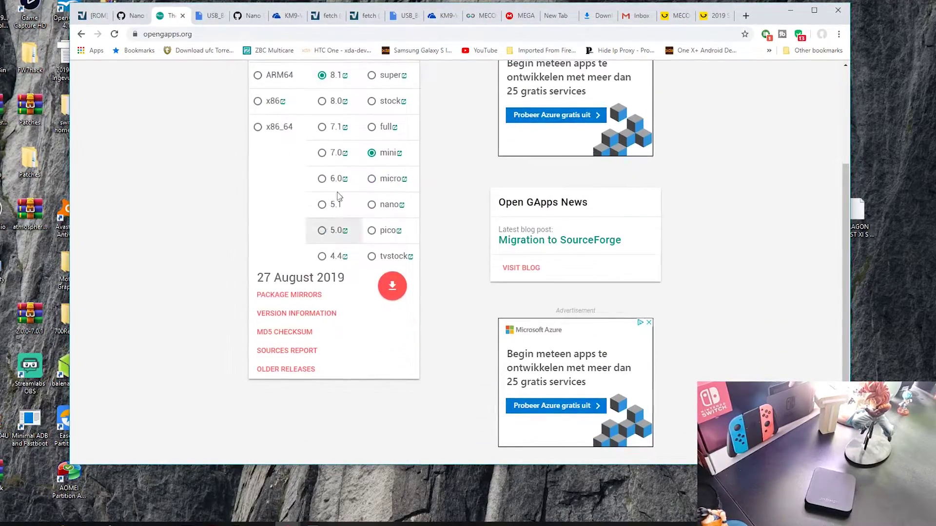
pyautogui.scroll(2, 357, 208)
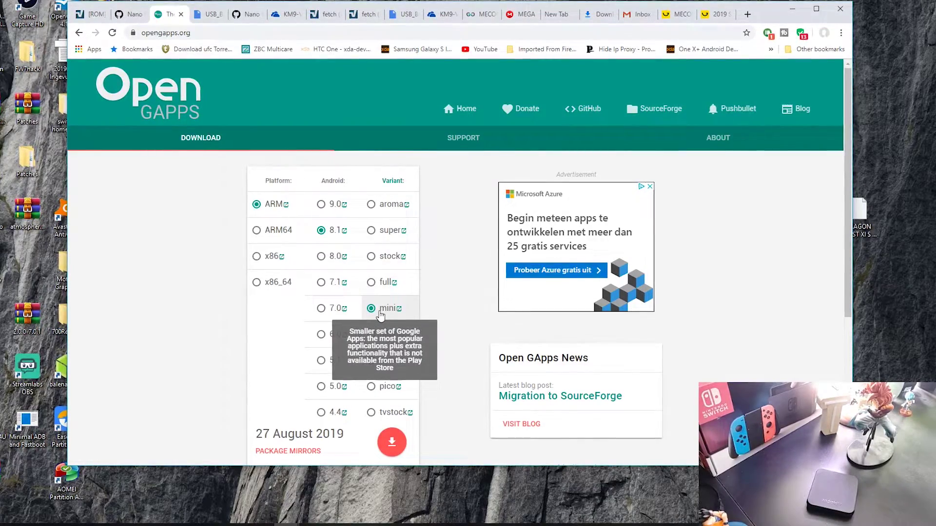
pyautogui.scroll(-3, 381, 316)
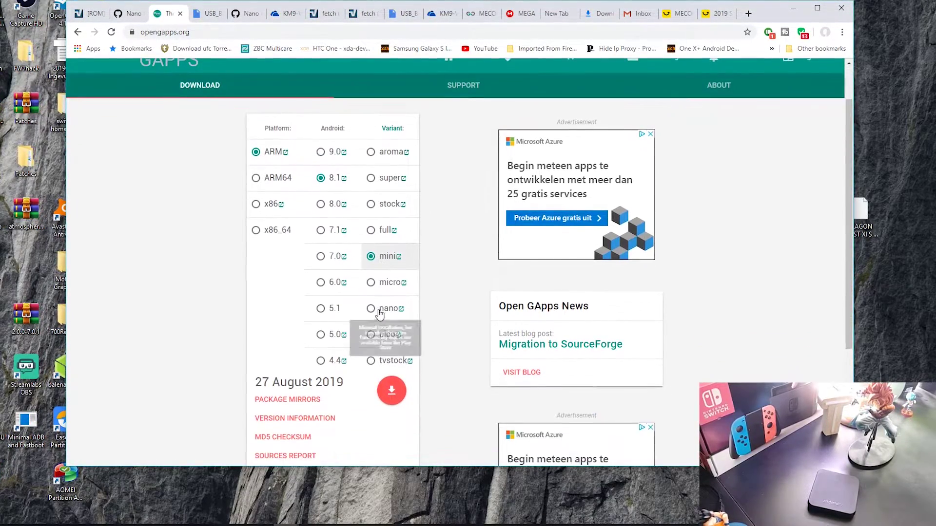
pyautogui.scroll(2, 379, 311)
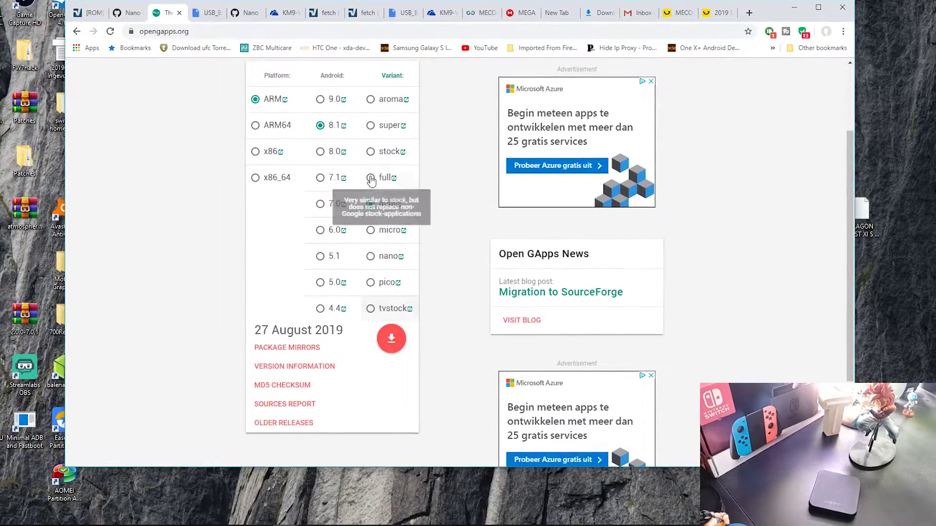
pyautogui.click(399, 344)
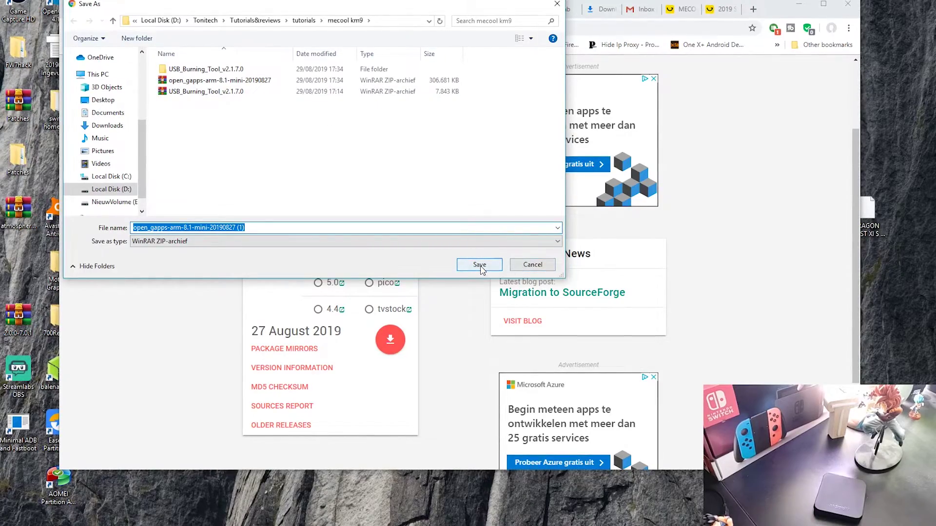
pyautogui.click(533, 265)
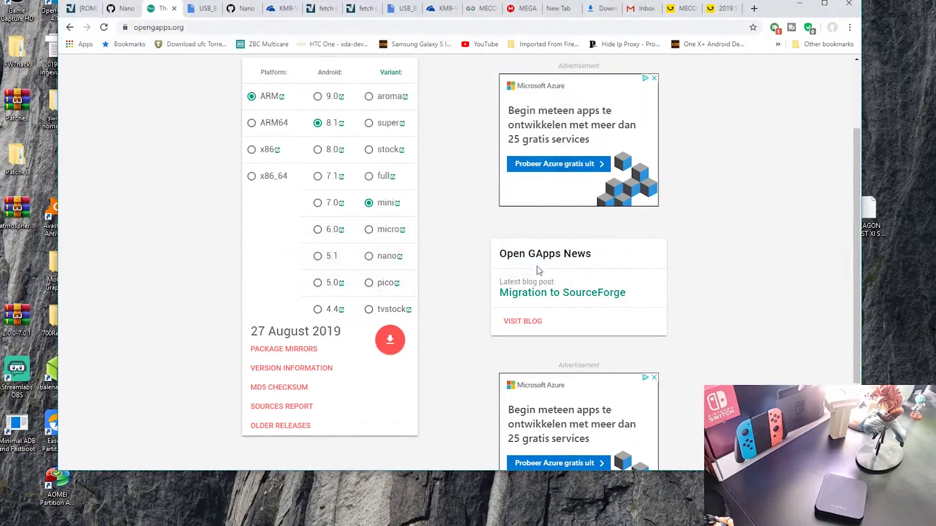
# Cancel saving a second copy of the KM9 firmware from OneDrive and close that page
pyautogui.click(81, 13)
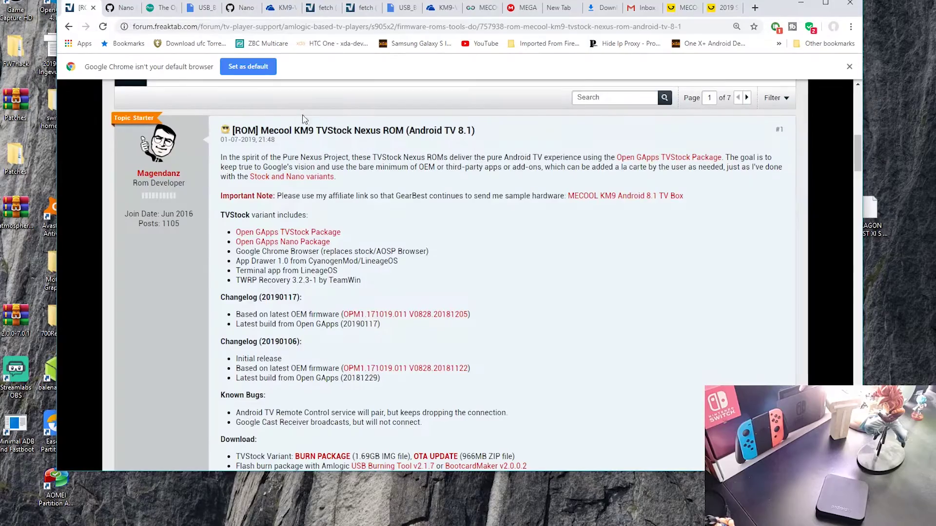
pyautogui.scroll(5, 402, 226)
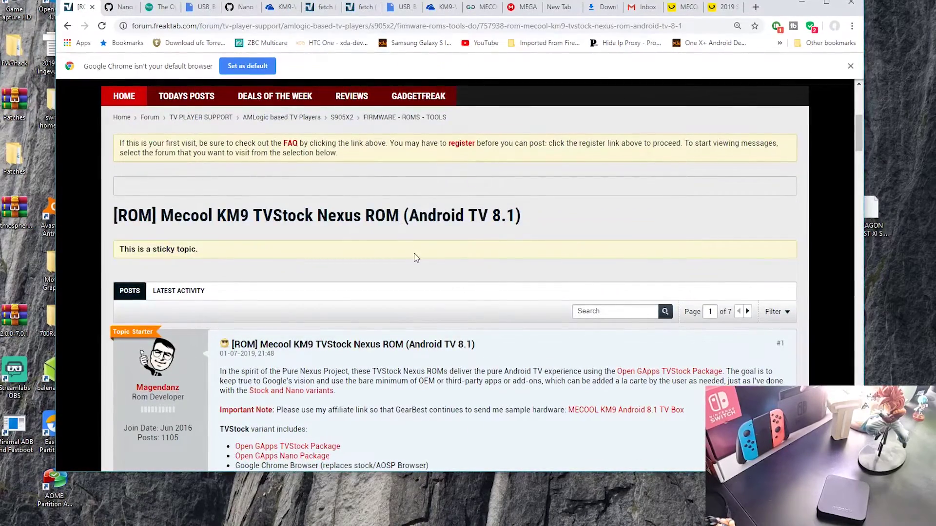
pyautogui.scroll(-3, 414, 257)
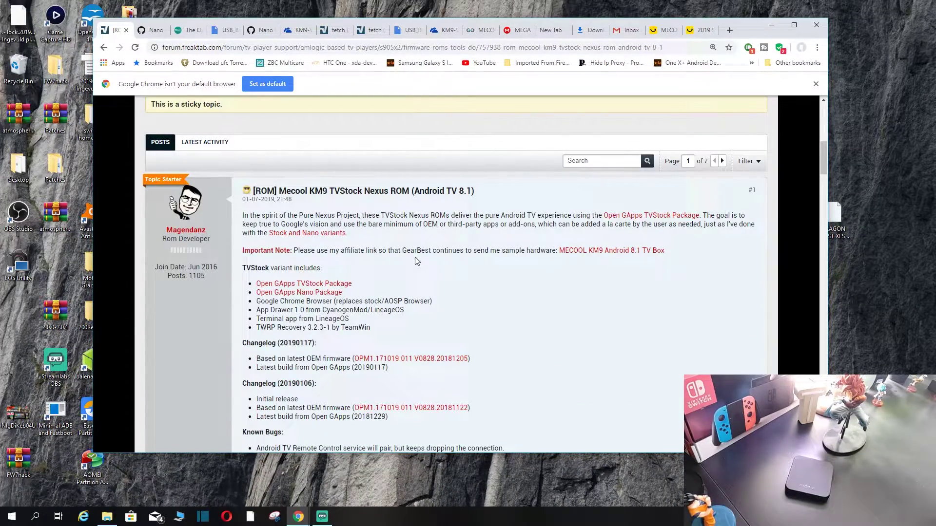
pyautogui.scroll(-4, 415, 257)
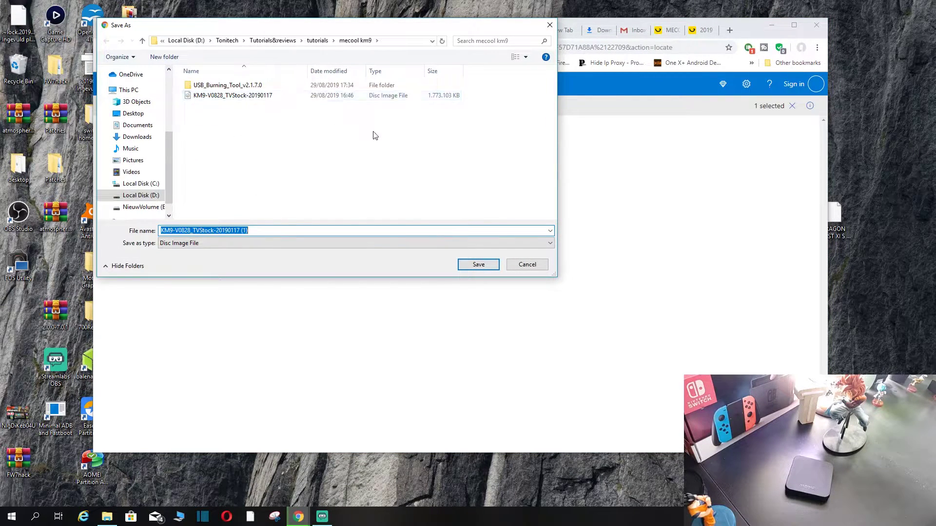
pyautogui.click(522, 268)
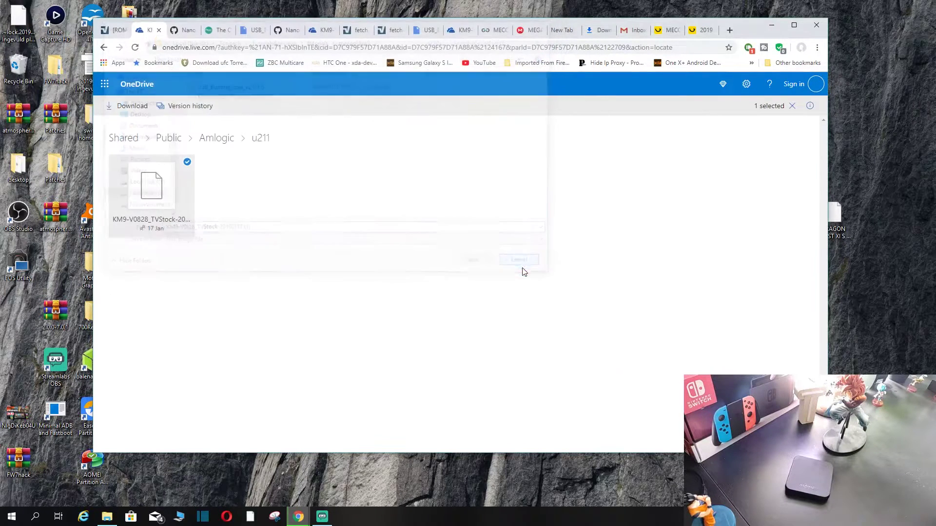
pyautogui.click(159, 30)
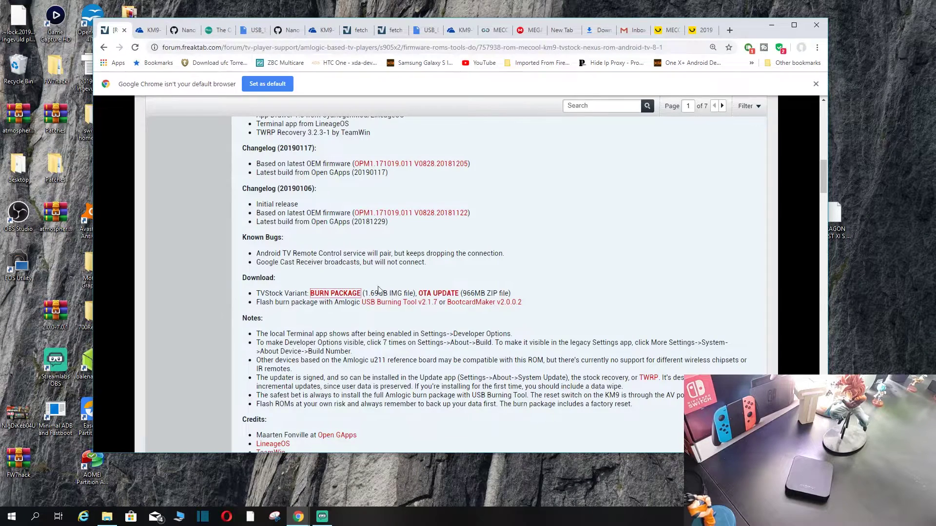
# Start downloading USB_Burning_Tool_v2.1.7.0.zip from Google Drive, then cancel the duplicate save
pyautogui.scroll(-2, 384, 358)
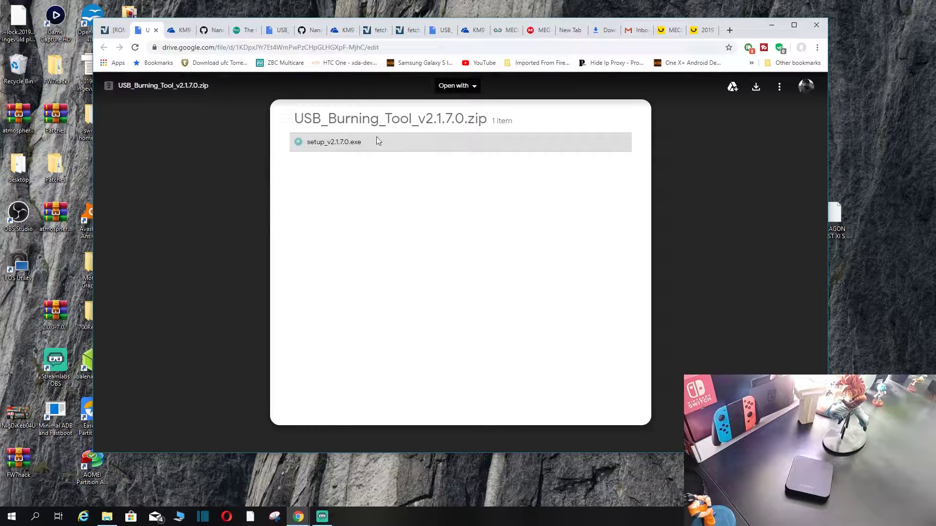
pyautogui.click(755, 90)
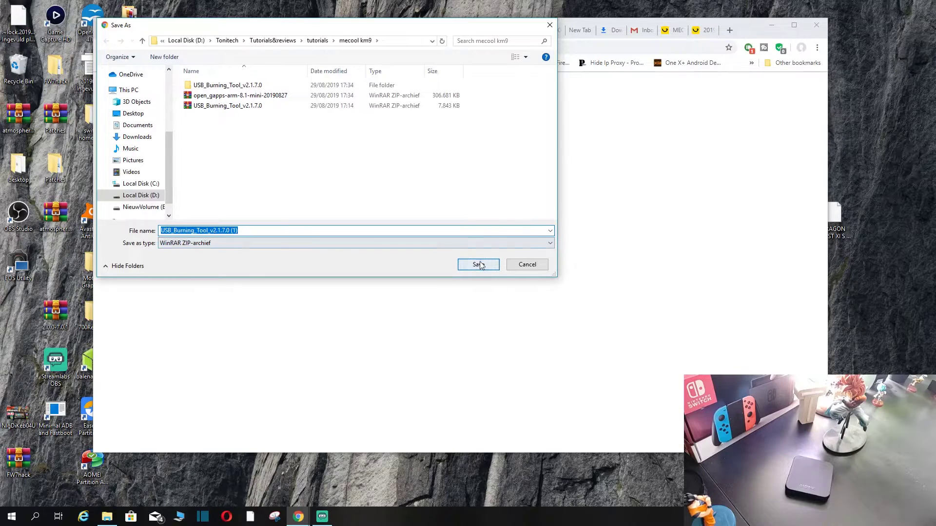
pyautogui.click(530, 266)
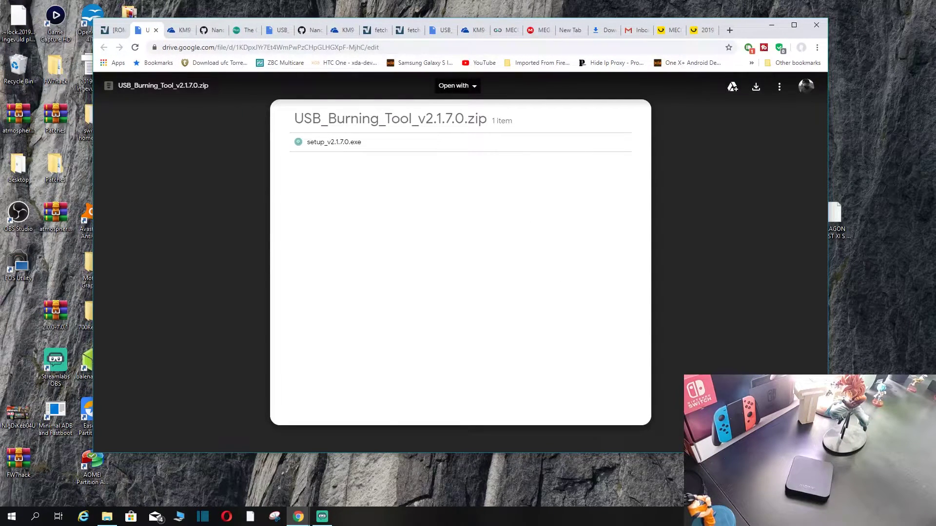
# Check that the extracted USB_Burning_Tool_v2.1.7.0 folder in mecool km9 contains setup_v2.1.7.0
pyautogui.press('super+e')
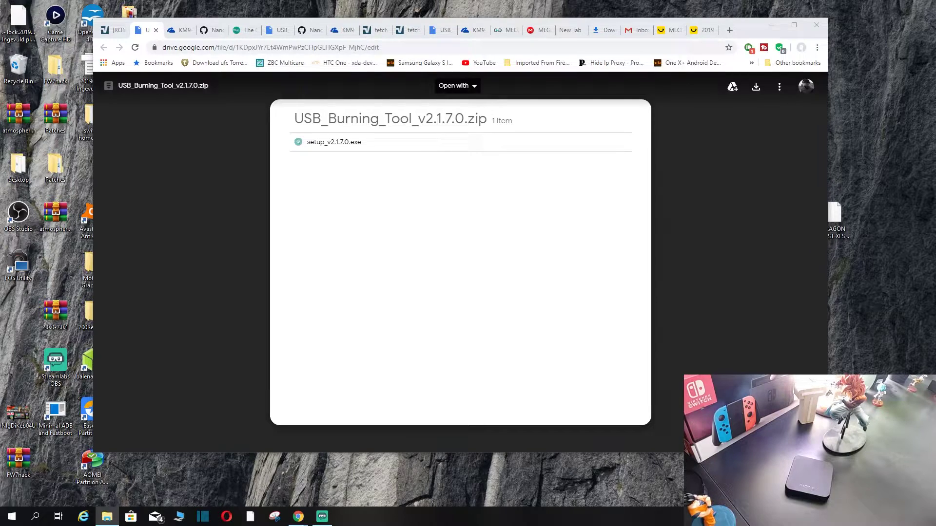
pyautogui.moveTo(727, 35); pyautogui.dragTo(418, 92)
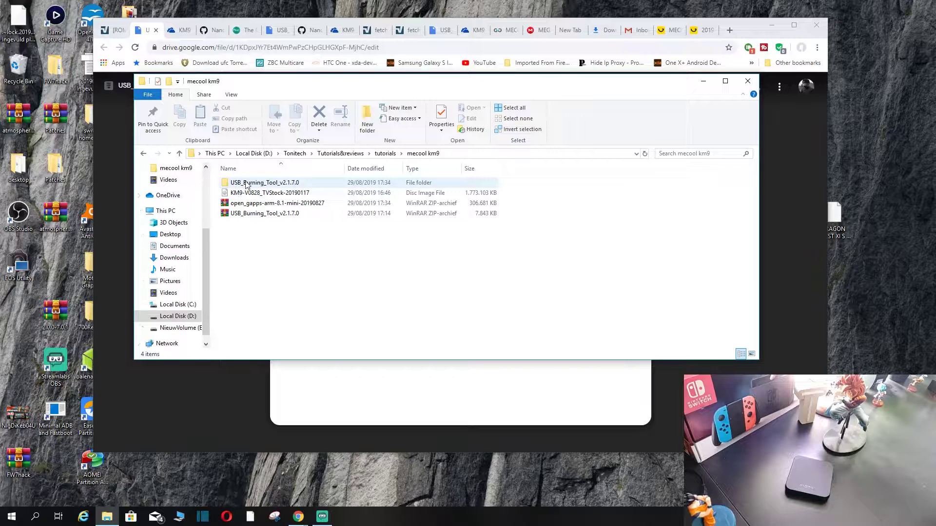
pyautogui.click(251, 216)
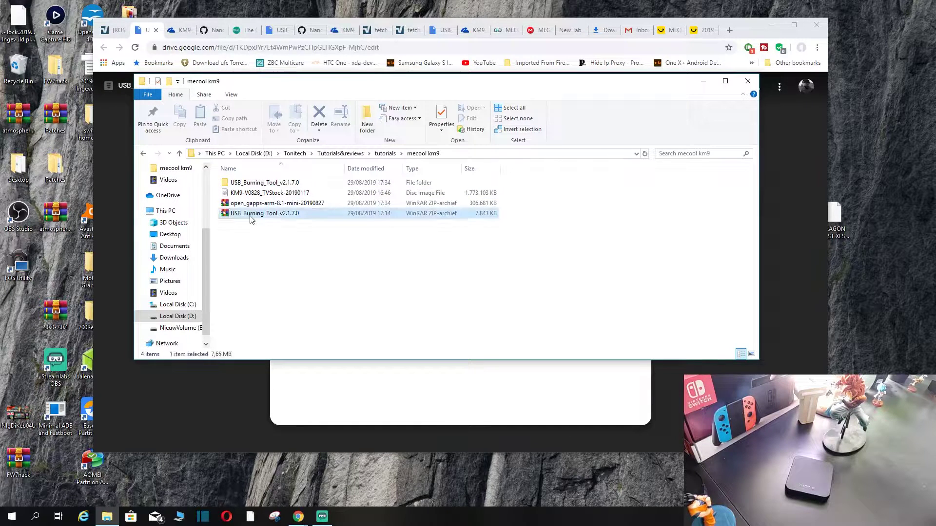
pyautogui.rightClick(250, 219)
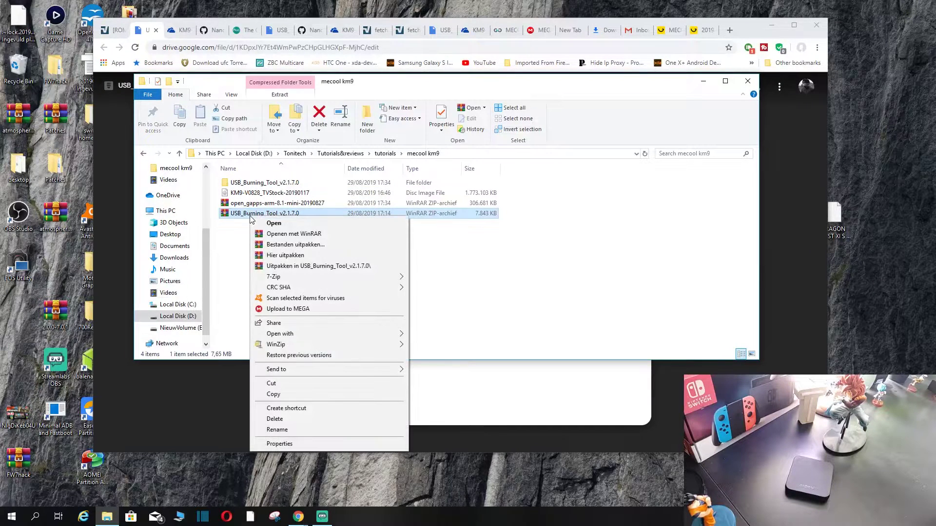
pyautogui.click(246, 188)
pyautogui.doubleClick(246, 188)
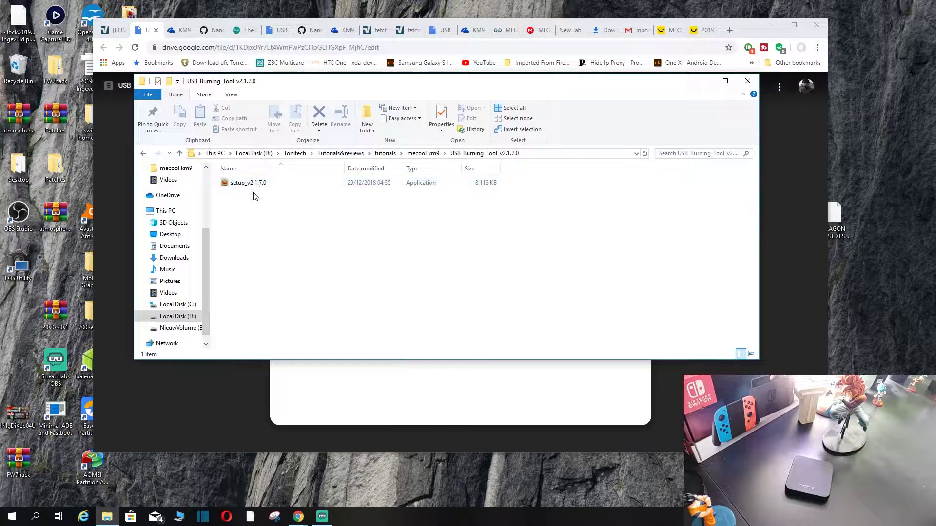
pyautogui.click(180, 154)
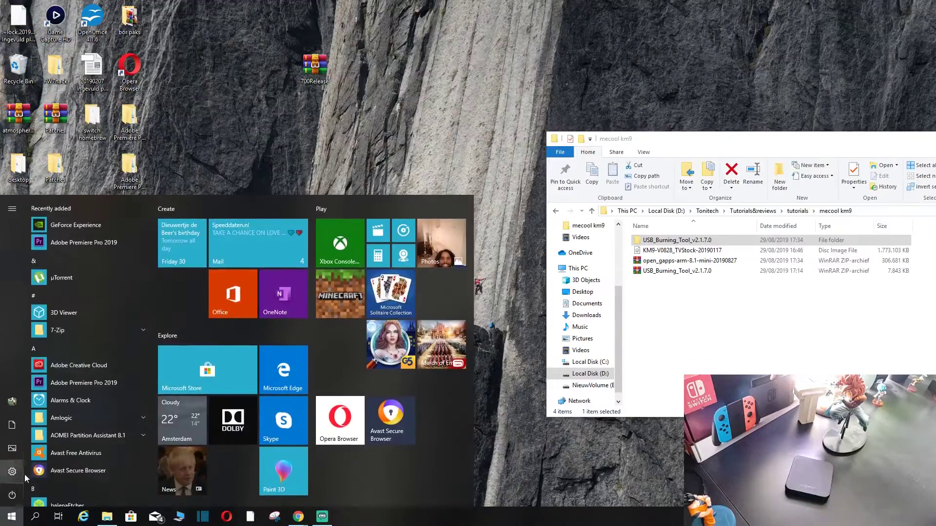
# Launch USB_Burning_Tool via a 'burn' search and place it beside the mecool km9 folder
pyautogui.click(44, 520)
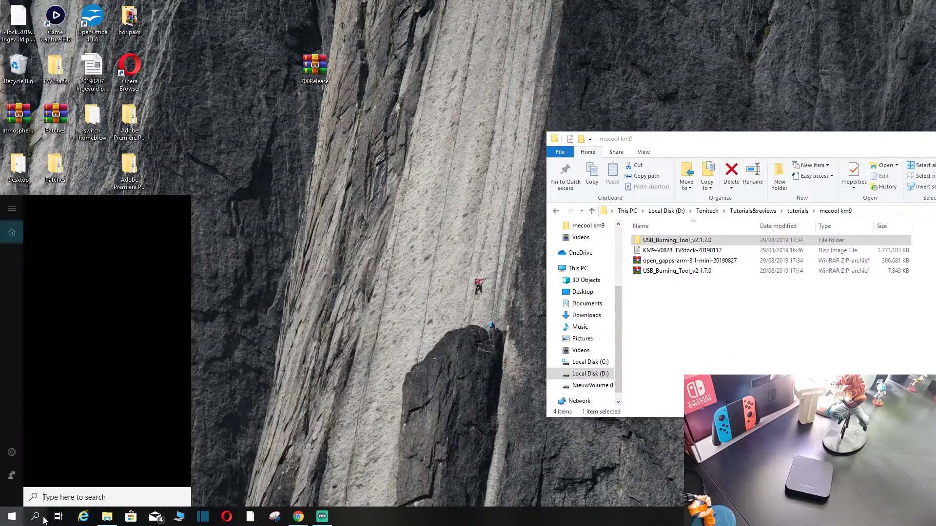
pyautogui.write('burn')
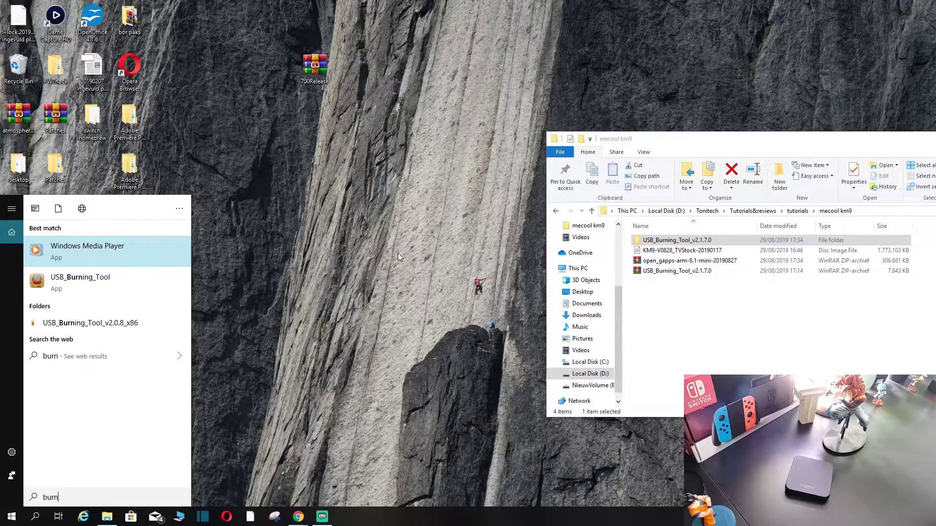
pyautogui.click(91, 281)
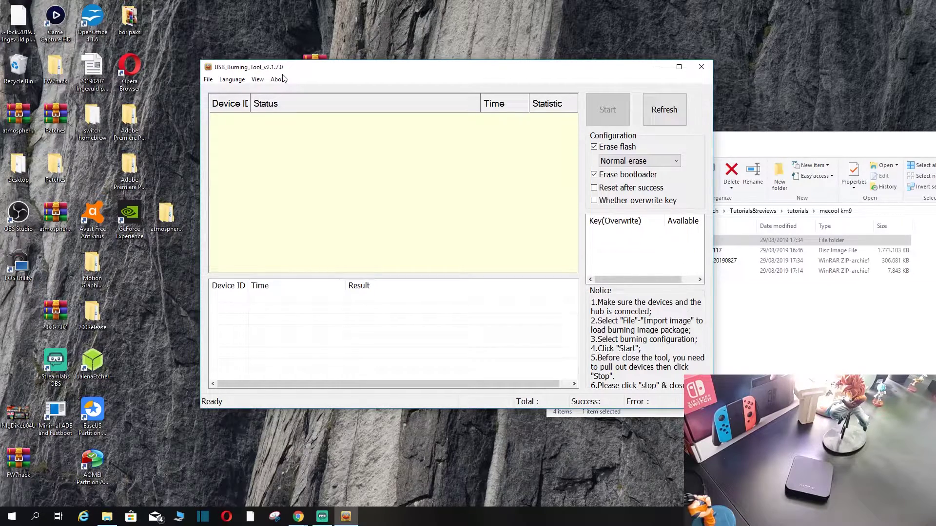
pyautogui.moveTo(339, 74); pyautogui.dragTo(266, 65)
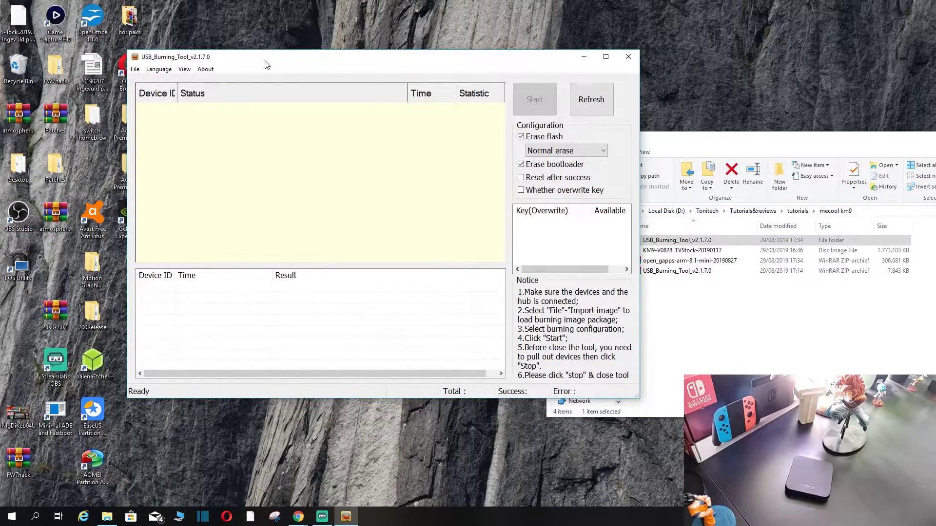
pyautogui.click(750, 355)
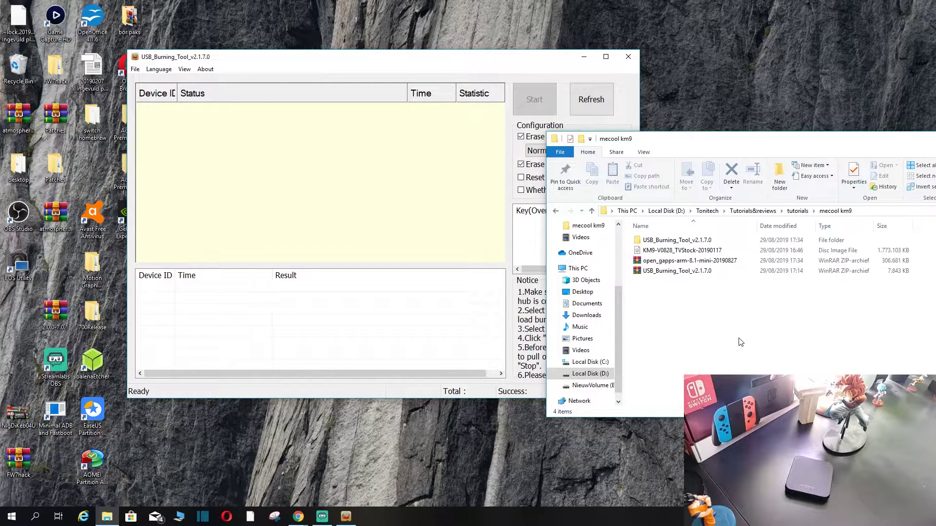
# Verify open_gapps-arm-8.1-mini-20190827 zip is on USB Drive (G:), then close the folder windows
pyautogui.click(680, 264)
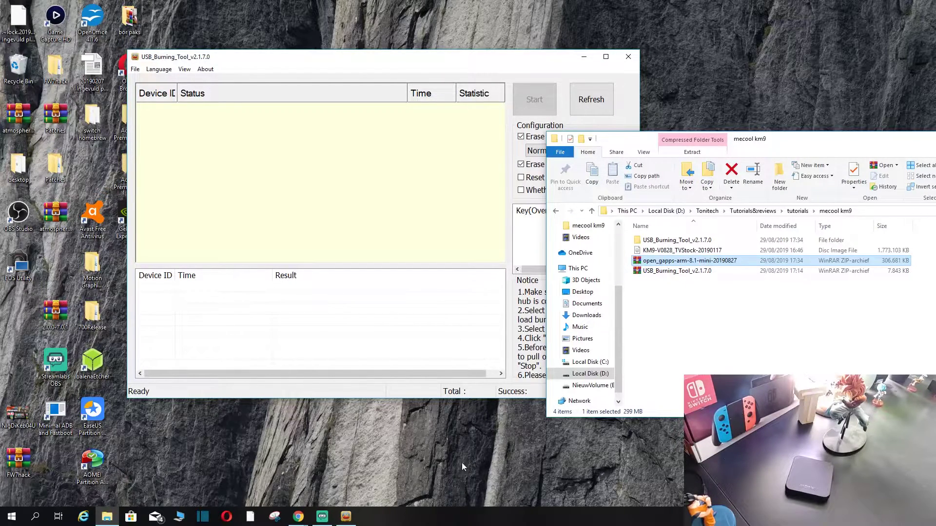
pyautogui.click(189, 515)
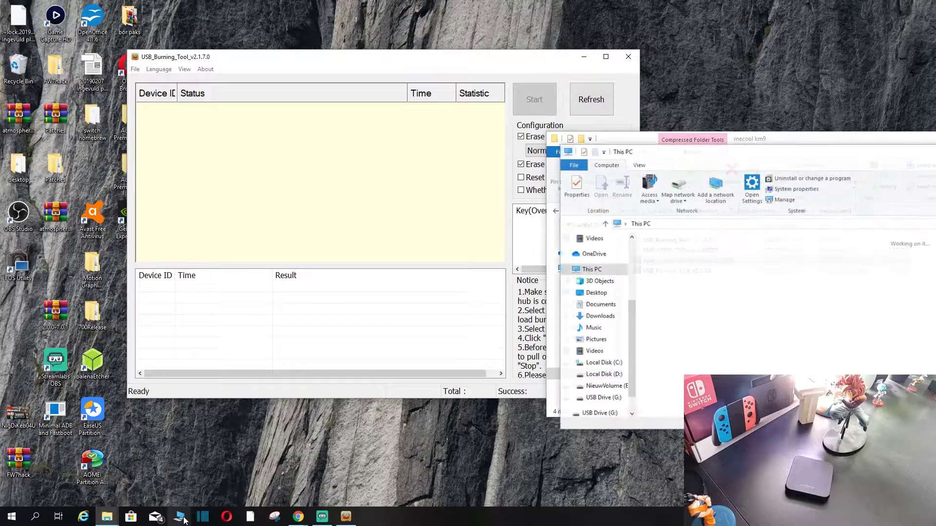
pyautogui.moveTo(799, 158); pyautogui.dragTo(724, 149)
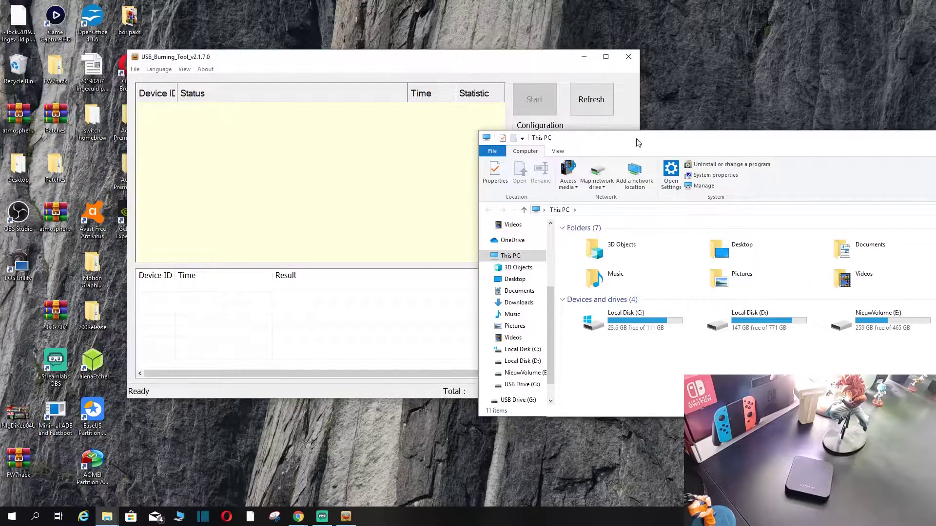
pyautogui.moveTo(637, 140); pyautogui.dragTo(456, 114)
pyautogui.doubleClick(804, 291)
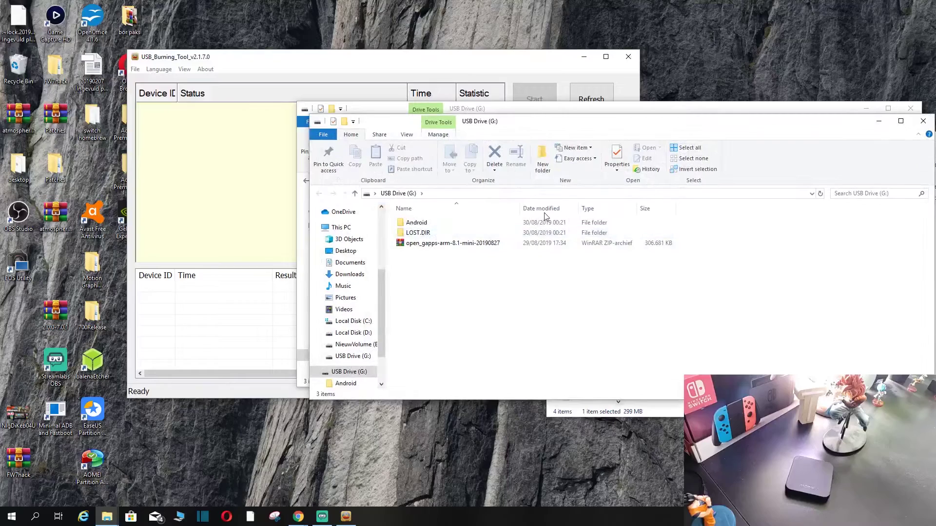
pyautogui.moveTo(858, 125); pyautogui.dragTo(704, 88)
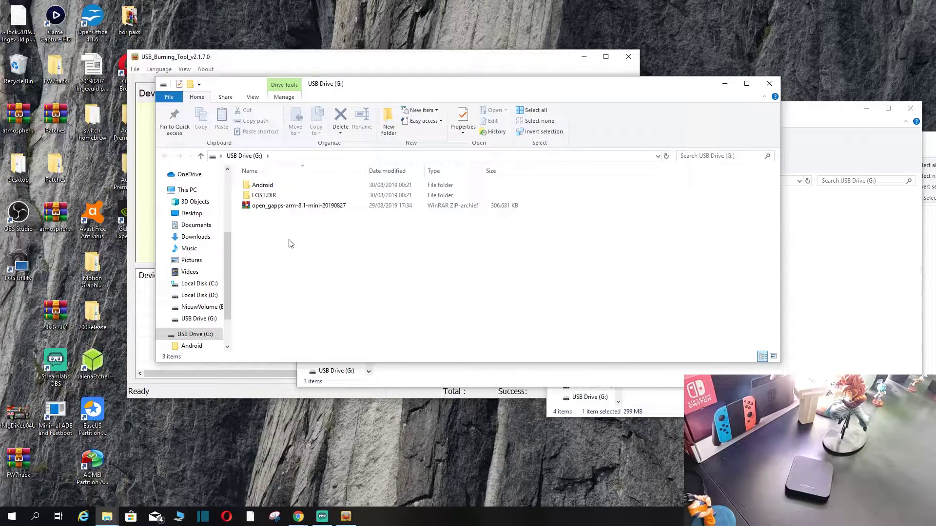
pyautogui.click(770, 84)
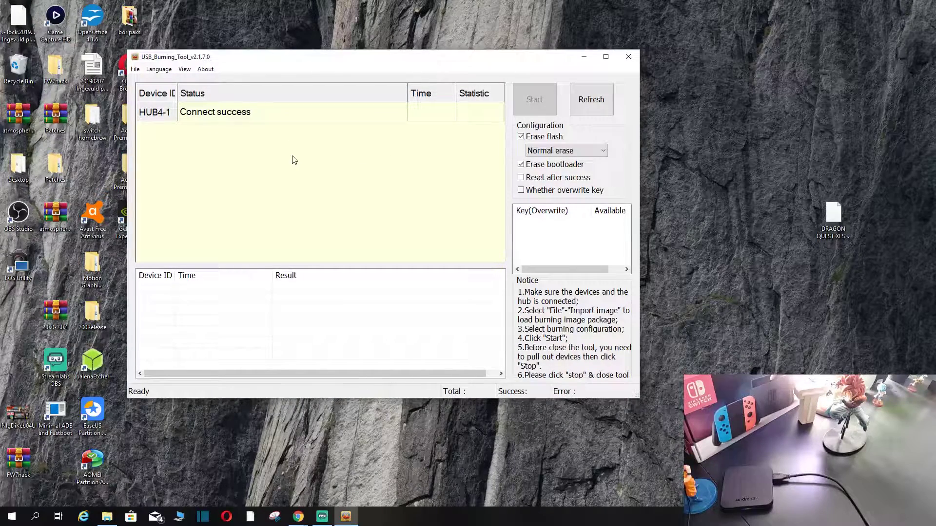
# Import the KM9-V0828_TVStock firmware image via File > Import image and let it finish checking
pyautogui.click(135, 69)
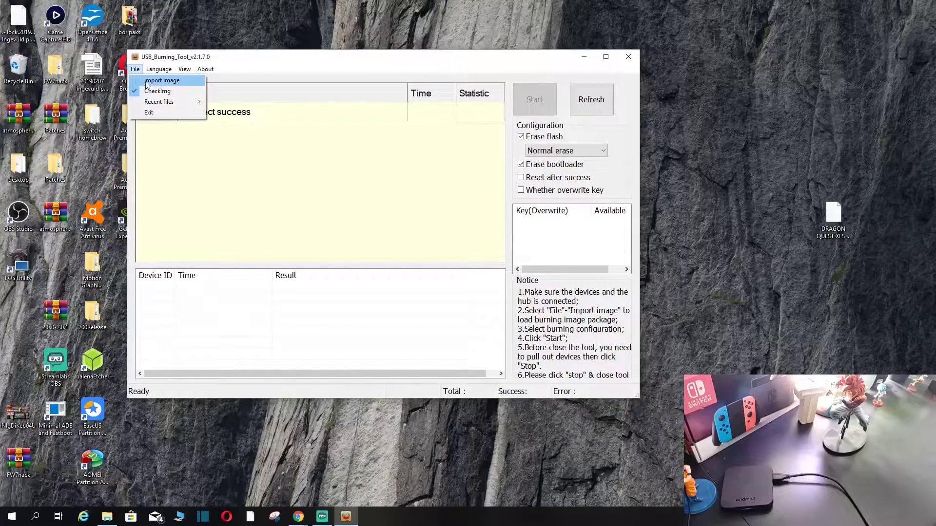
pyautogui.click(147, 81)
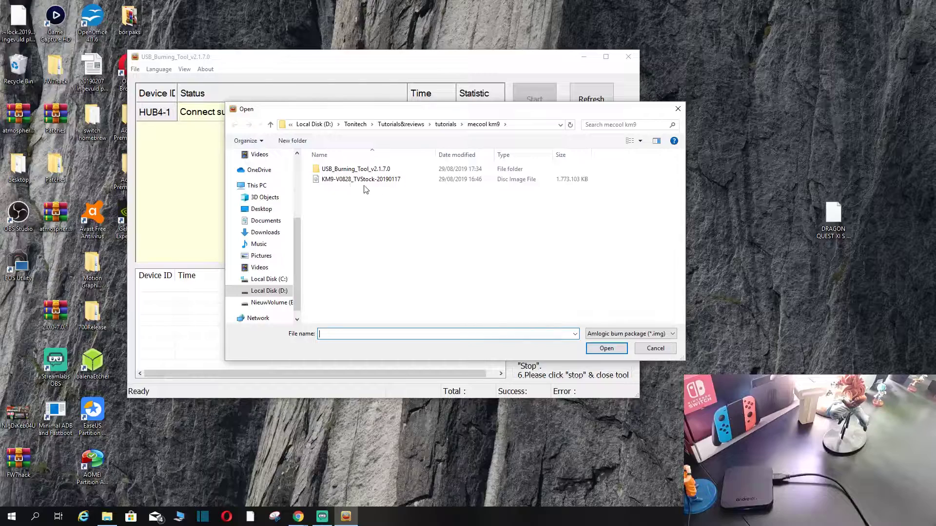
pyautogui.doubleClick(393, 183)
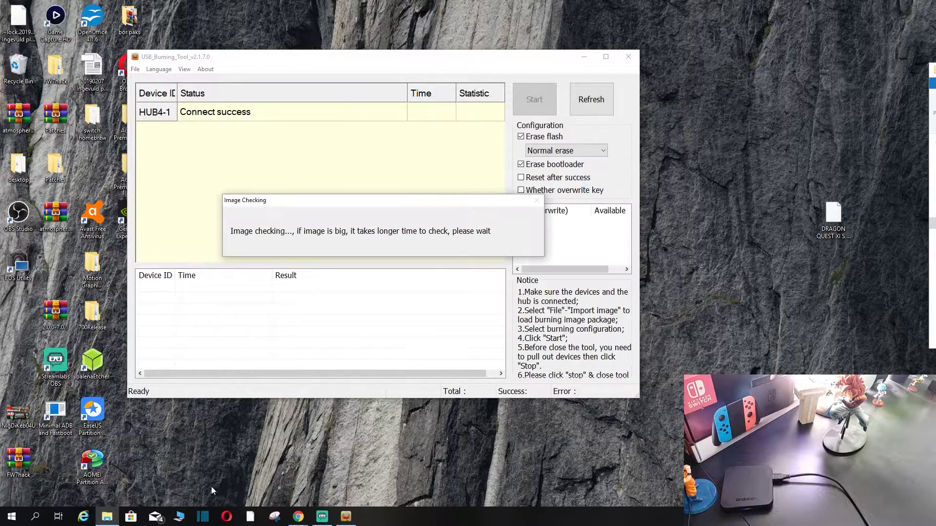
pyautogui.click(298, 517)
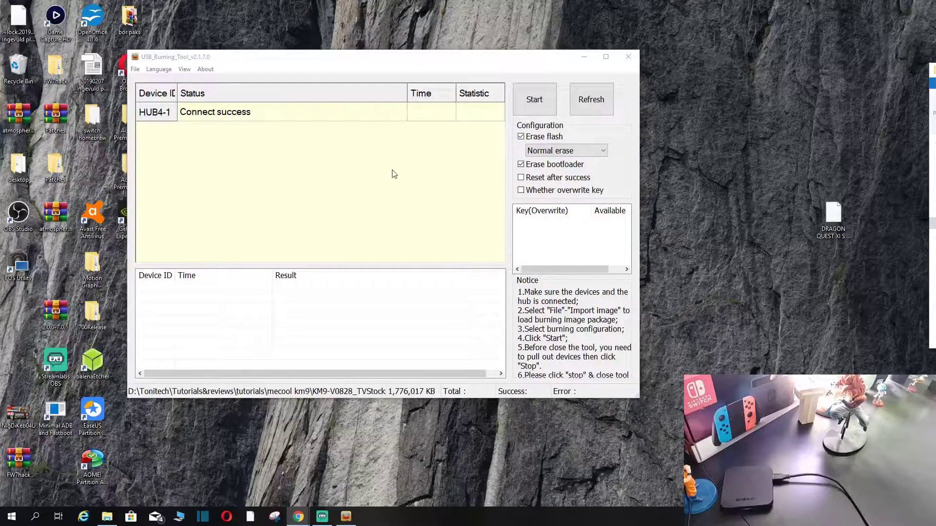
# Burn the KM9 TVStock image to the box until 100% Burning successfully, then stop
pyautogui.click(538, 110)
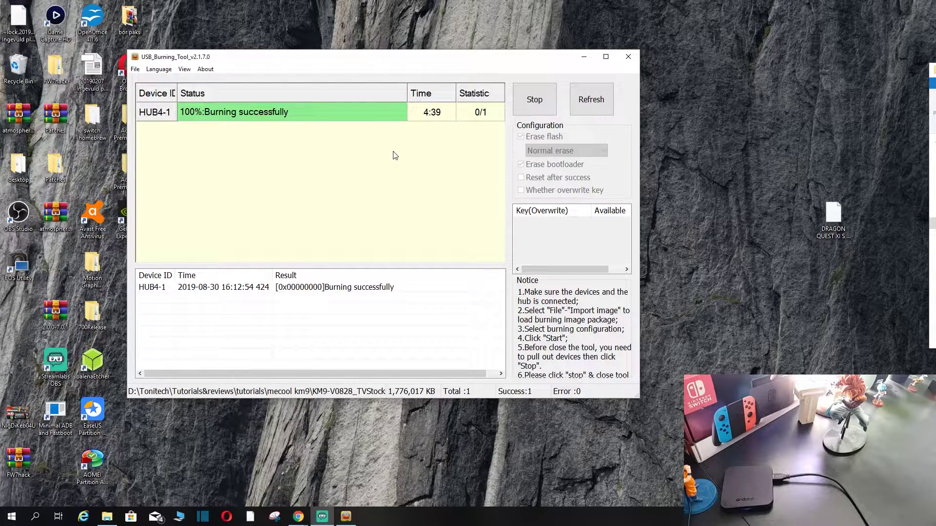
pyautogui.click(539, 106)
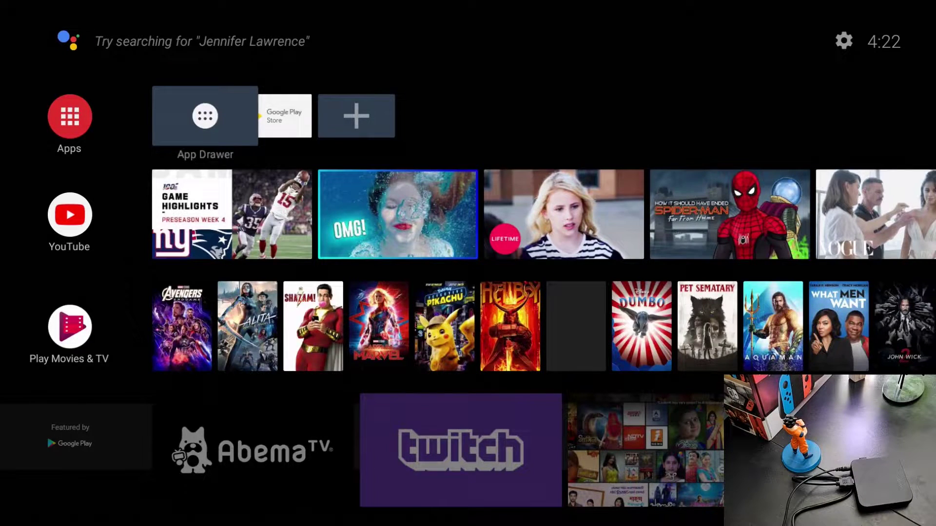
# Browse the home rows, peek into the App Drawer at Google Play Store, then return home
pyautogui.press('Down')
pyautogui.press('Down')
pyautogui.press('Down')
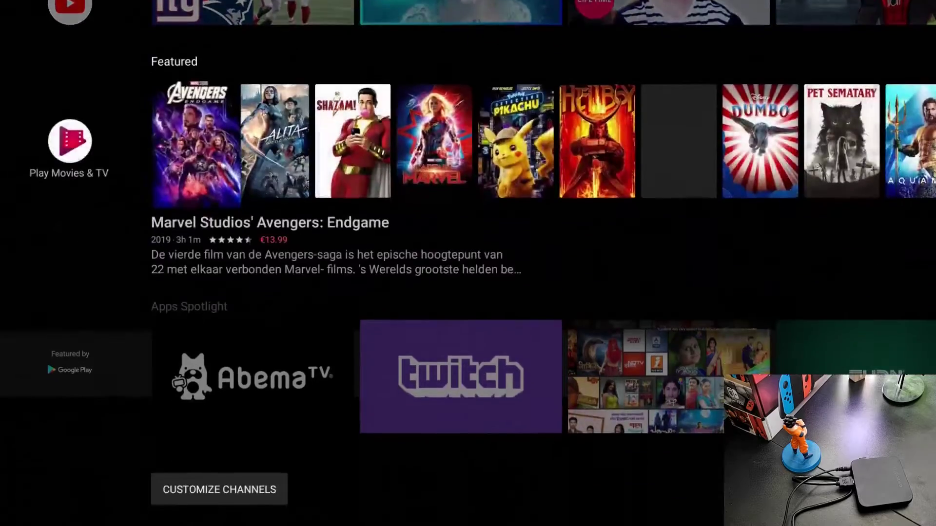
pyautogui.press('Up')
pyautogui.press('Up')
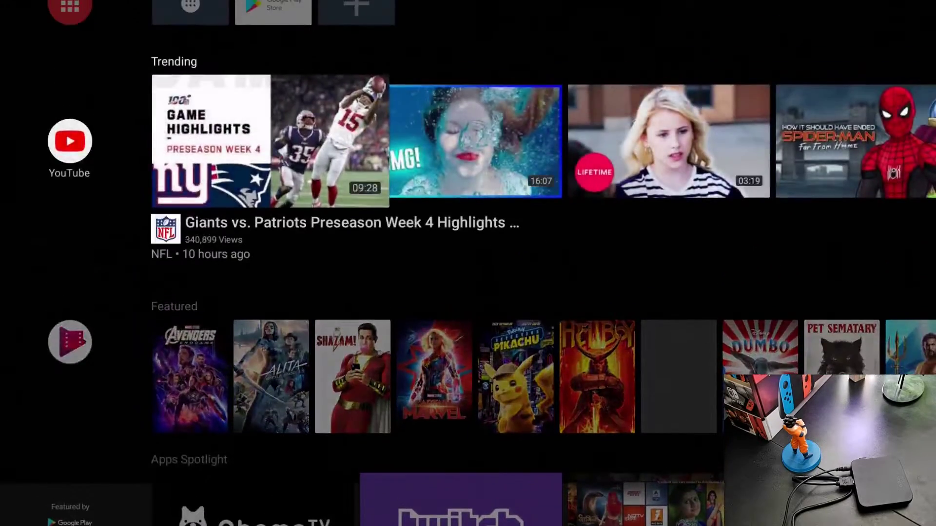
pyautogui.press('Up')
pyautogui.press('Return')
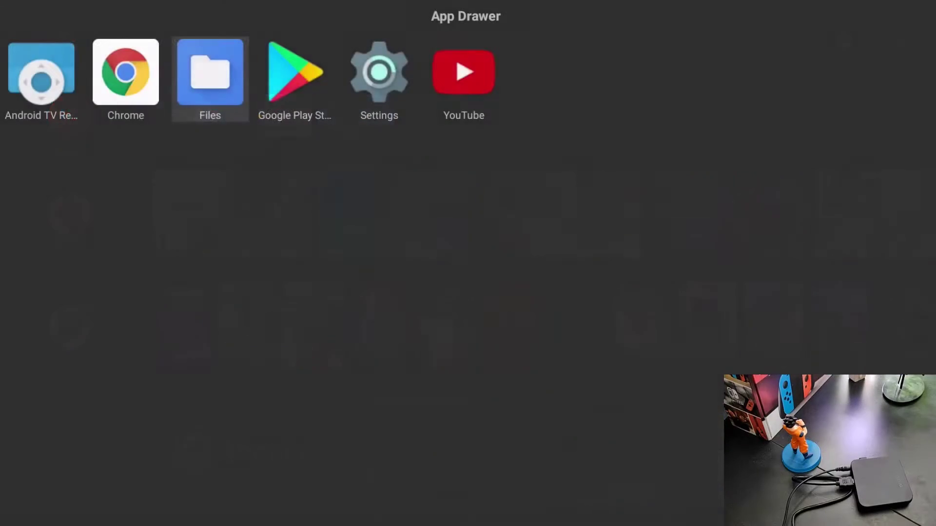
pyautogui.press('Right')
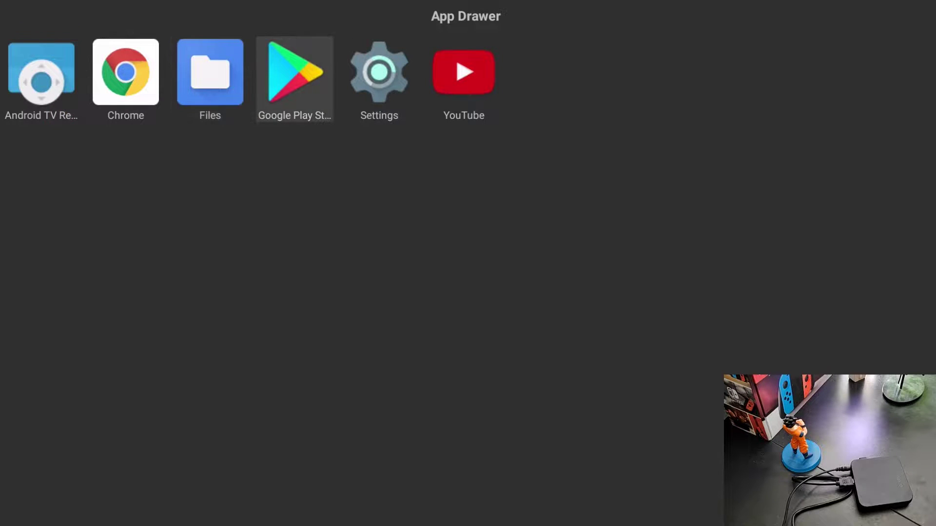
pyautogui.press('Escape')
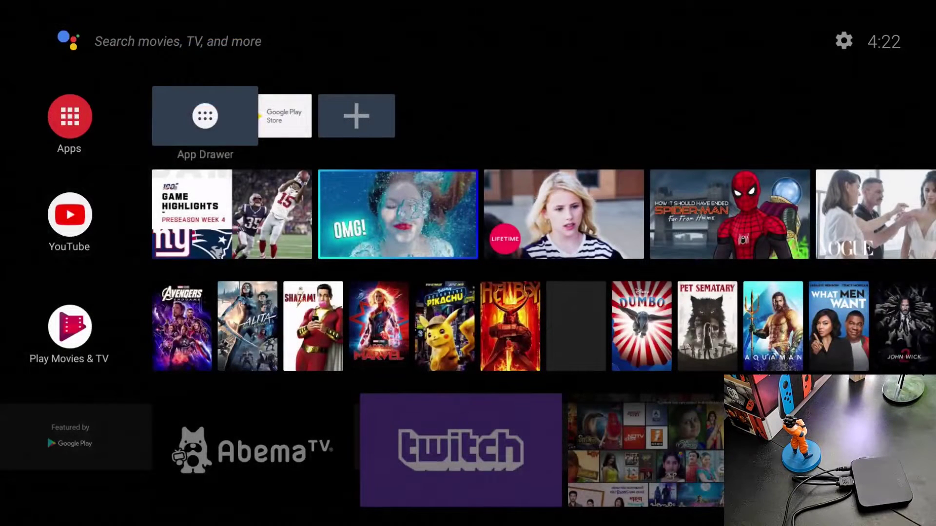
# Browse the Trending videos and Featured movies rows, then reopen the App Drawer
pyautogui.press('Down')
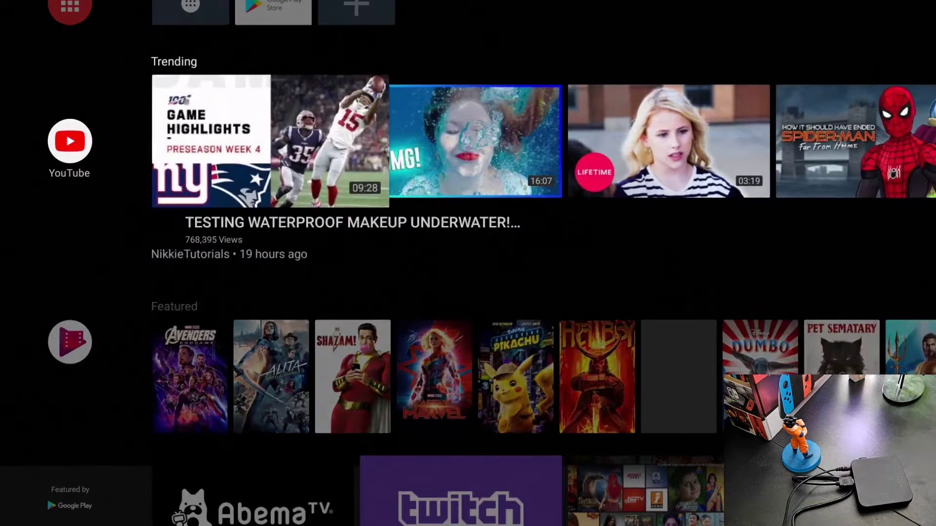
pyautogui.press('Right')
pyautogui.press('Right')
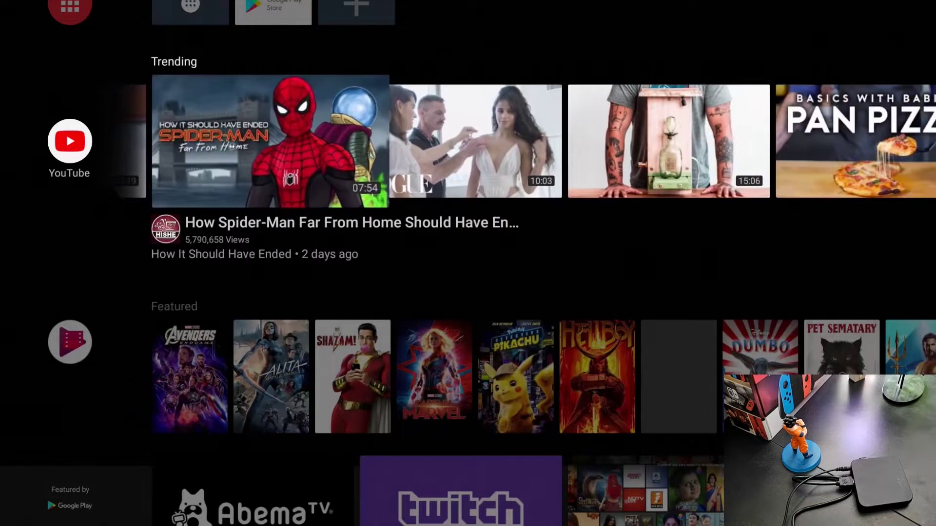
pyautogui.press('Down')
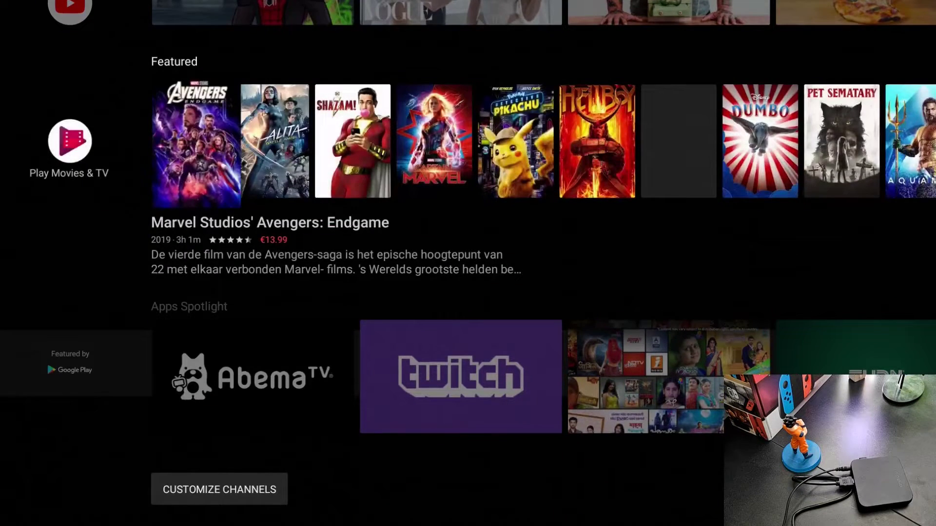
pyautogui.press('Up')
pyautogui.press('Up')
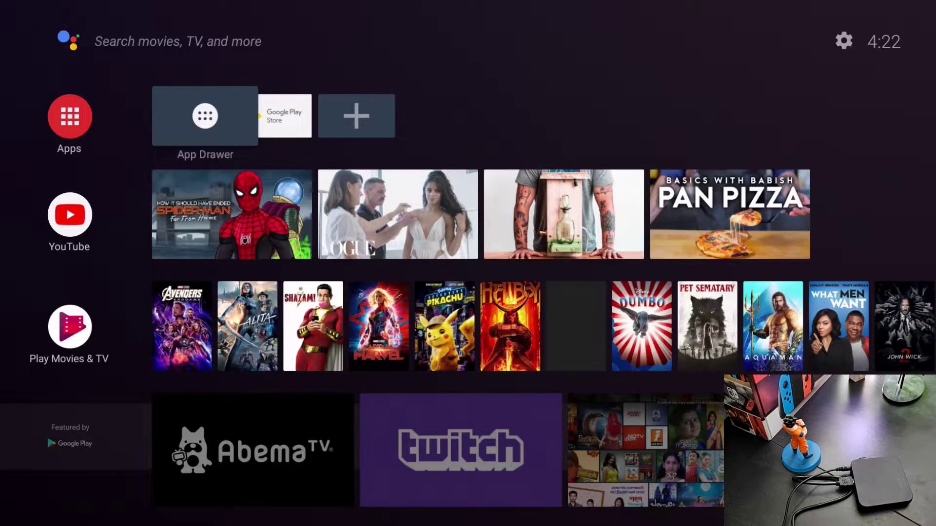
pyautogui.press('Return')
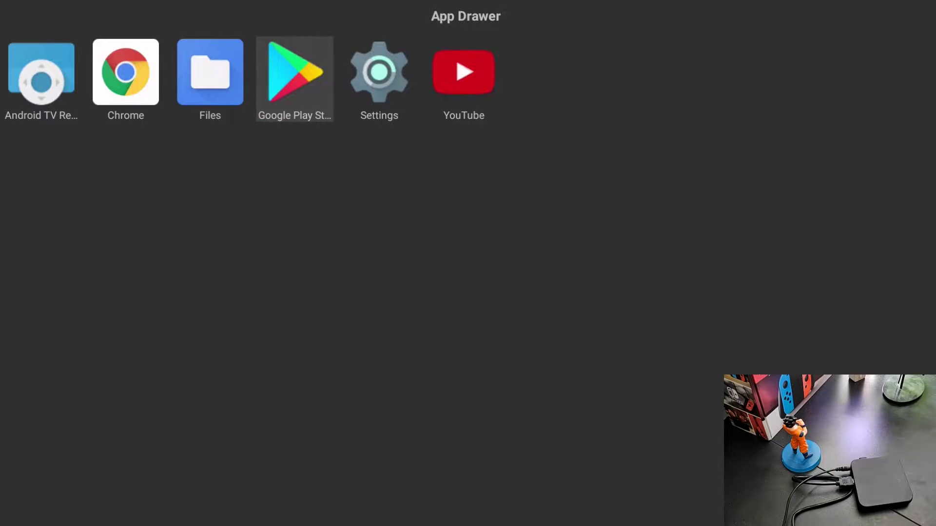
# Go back to the home screen and reopen the App Drawer
pyautogui.press('Escape')
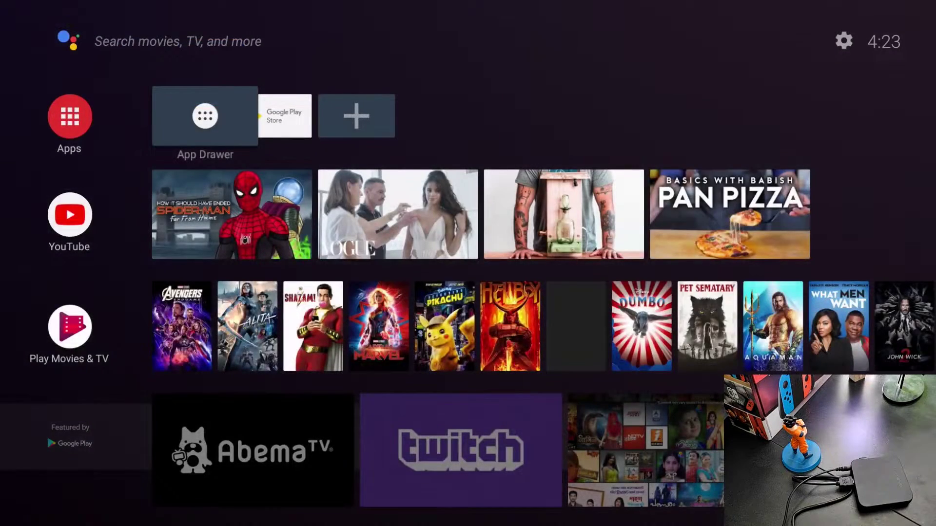
pyautogui.press('Down')
pyautogui.press('Up')
pyautogui.press('Return')
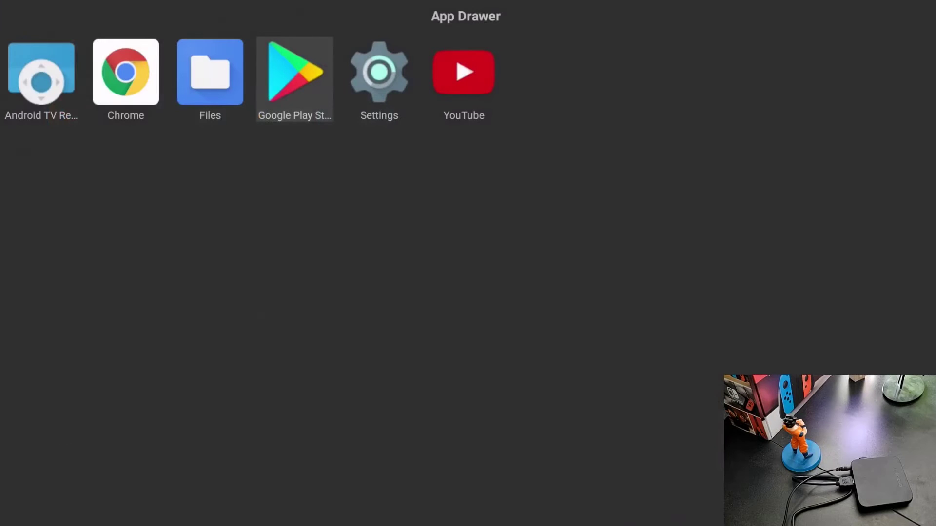
# Launch the Files app to show the empty Downloads folder and the Verbatim USB drive
pyautogui.press('Left')
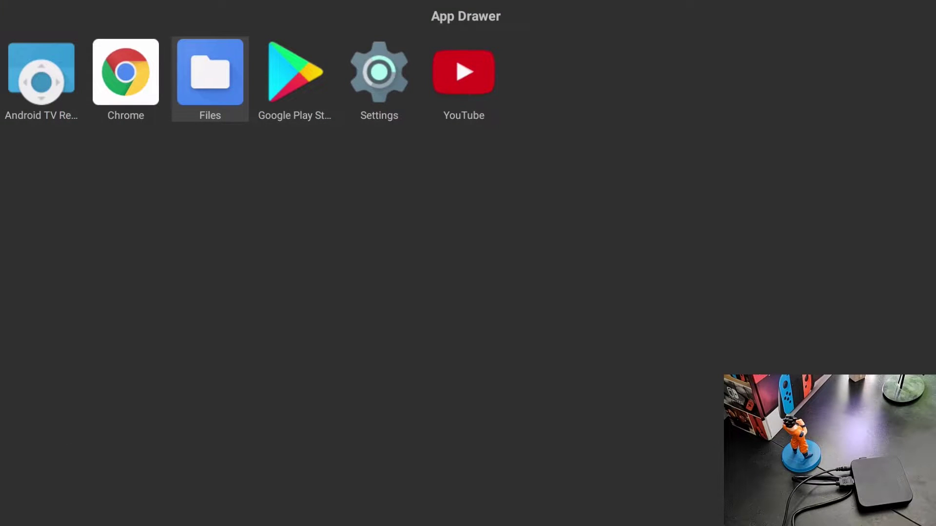
pyautogui.press('Left')
pyautogui.press('Right')
pyautogui.press('Return')
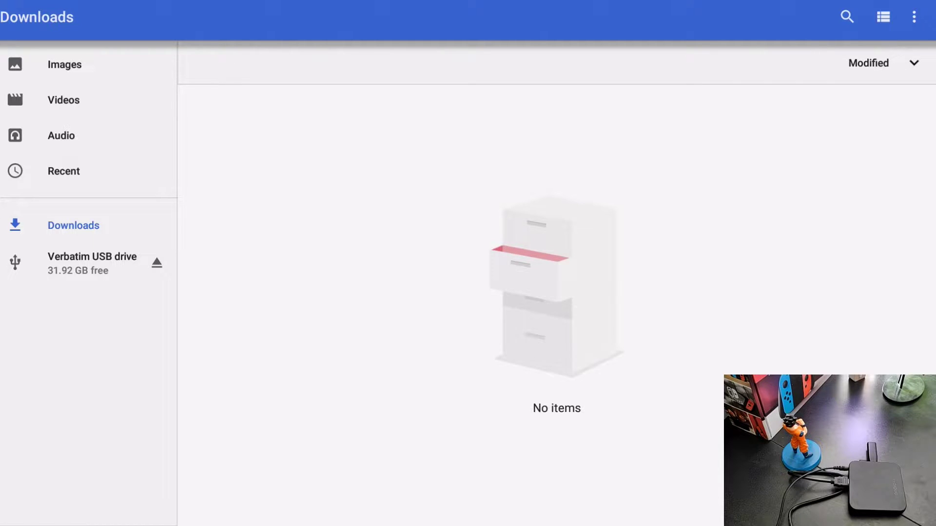
# Copy the open_gapps zip from the Verbatim drive into Downloads and confirm it shows 314 MB
pyautogui.click(84, 271)
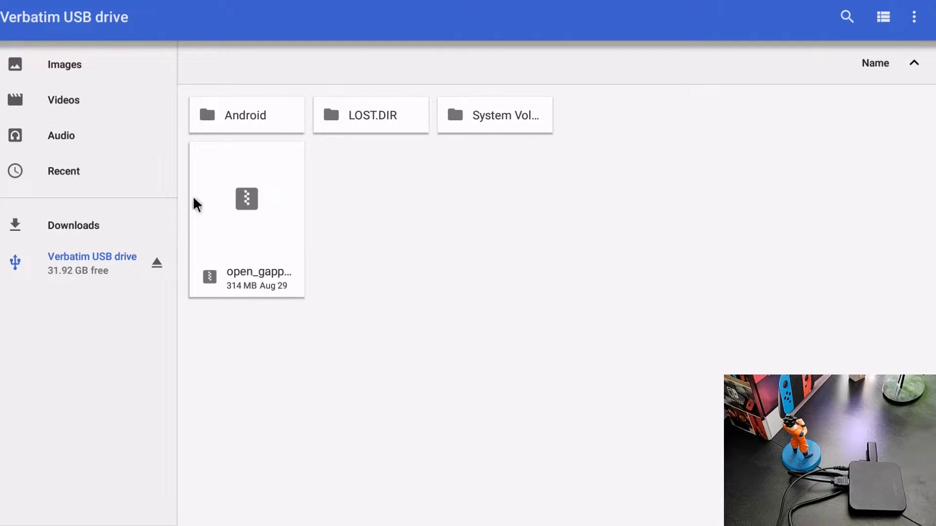
pyautogui.moveTo(244, 199); pyautogui.dragTo(100, 235)
pyautogui.click(89, 233)
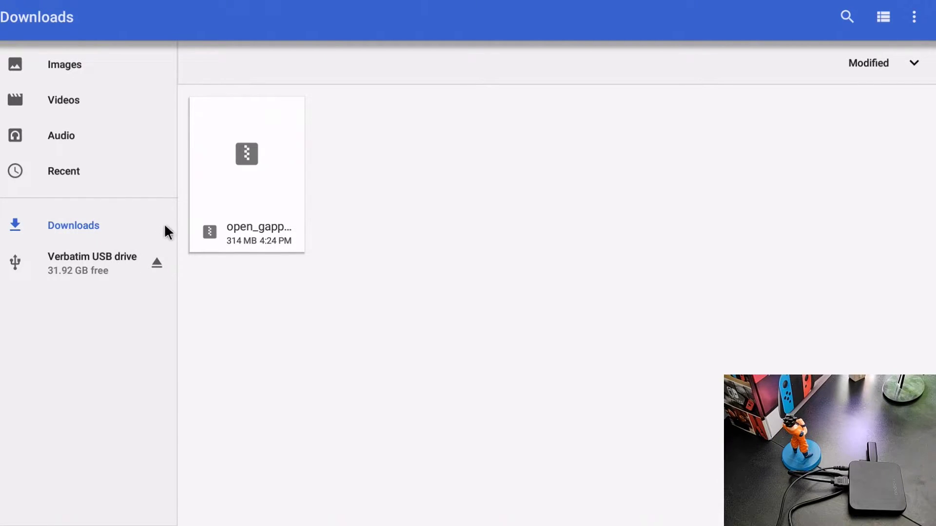
# Leave Files and open the device Settings from the home screen
pyautogui.press('Escape')
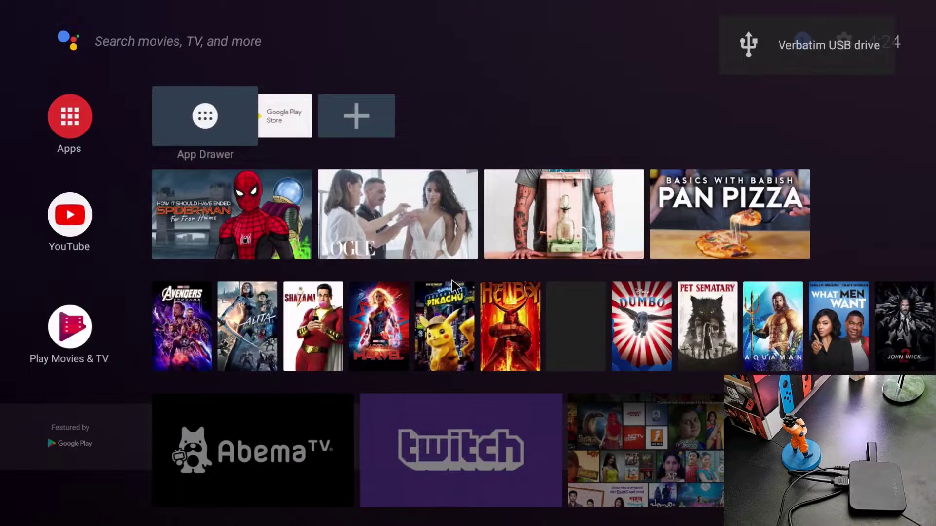
pyautogui.press('Up')
pyautogui.press('Right')
pyautogui.press('Right')
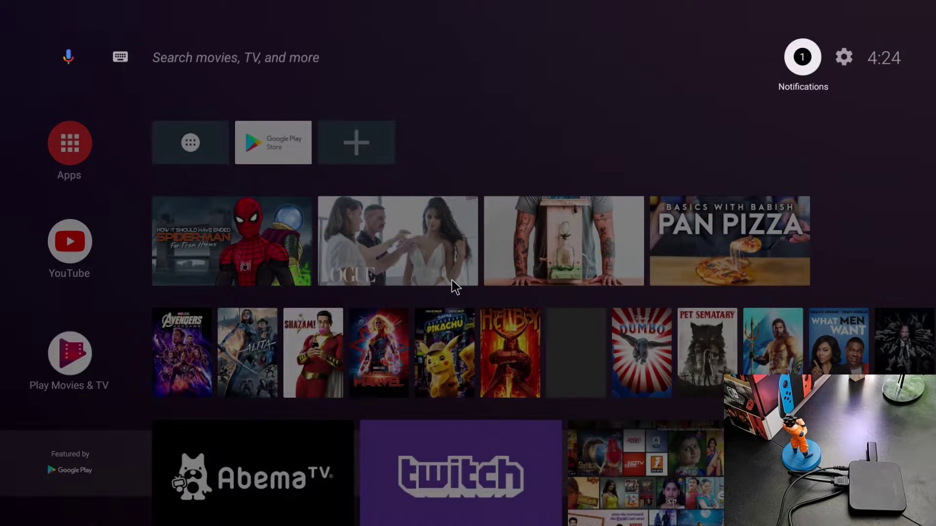
pyautogui.press('Right')
pyautogui.press('Return')
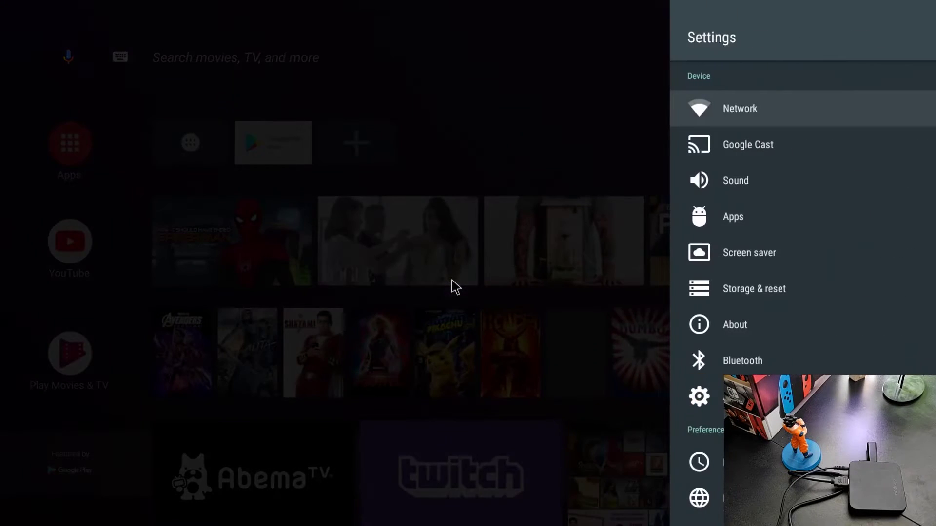
# Open System update from the device's About information
pyautogui.press('Down')
pyautogui.press('Down')
pyautogui.press('Down')
pyautogui.press('Down')
pyautogui.press('Down')
pyautogui.press('Down')
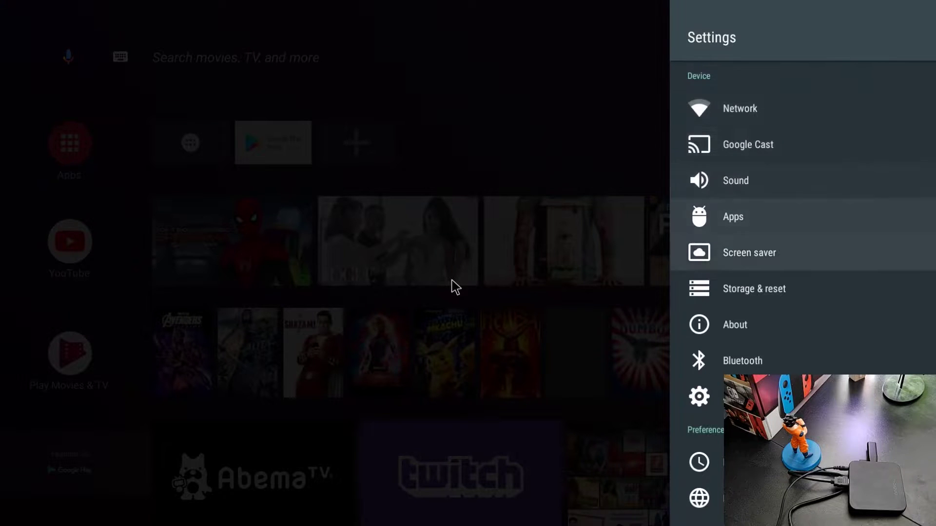
pyautogui.press('Return')
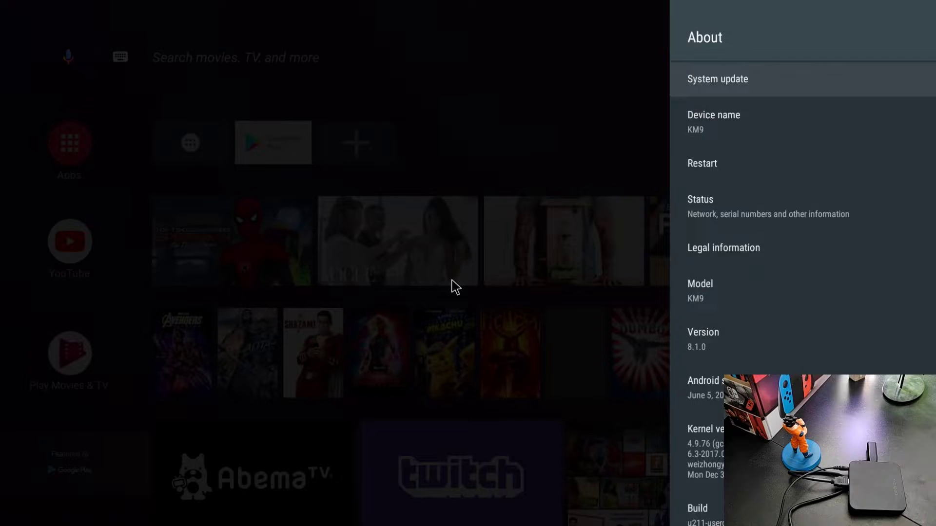
pyautogui.press('Down')
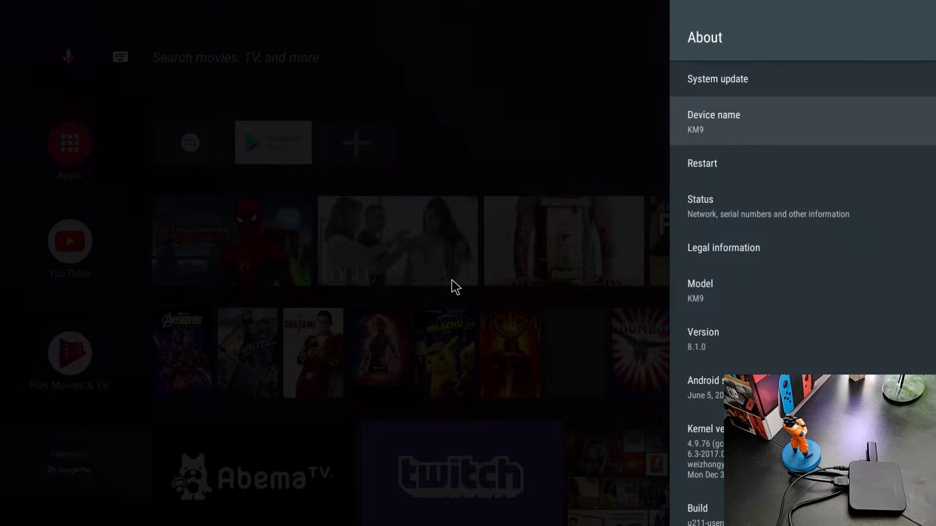
pyautogui.press('Up')
pyautogui.press('Return')
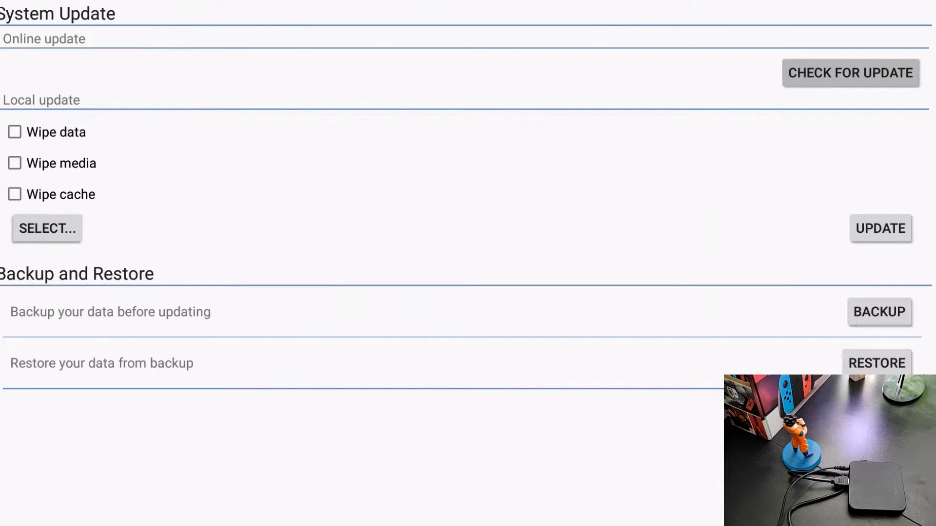
# Pick open_gapps-arm-8.1-mini-20190827.zip from Download as the local update and press UPDATE
pyautogui.press('Down')
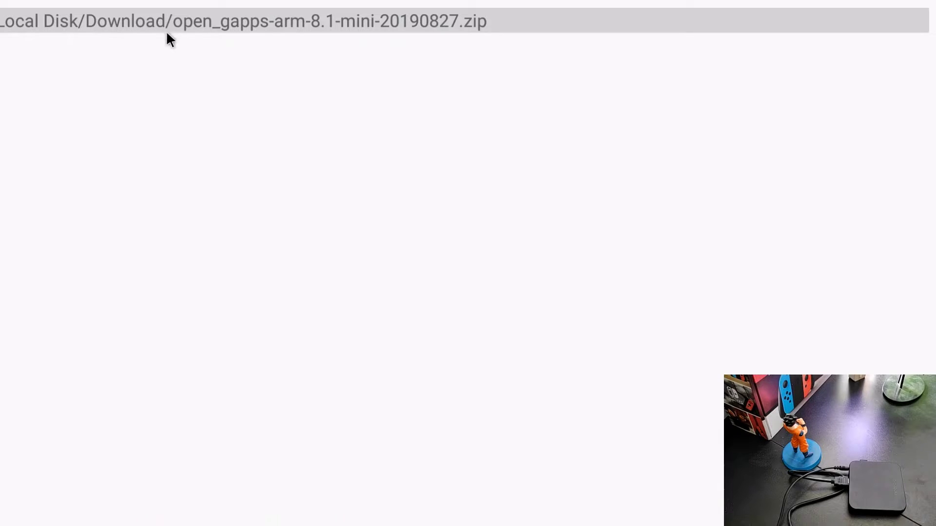
pyautogui.click(168, 28)
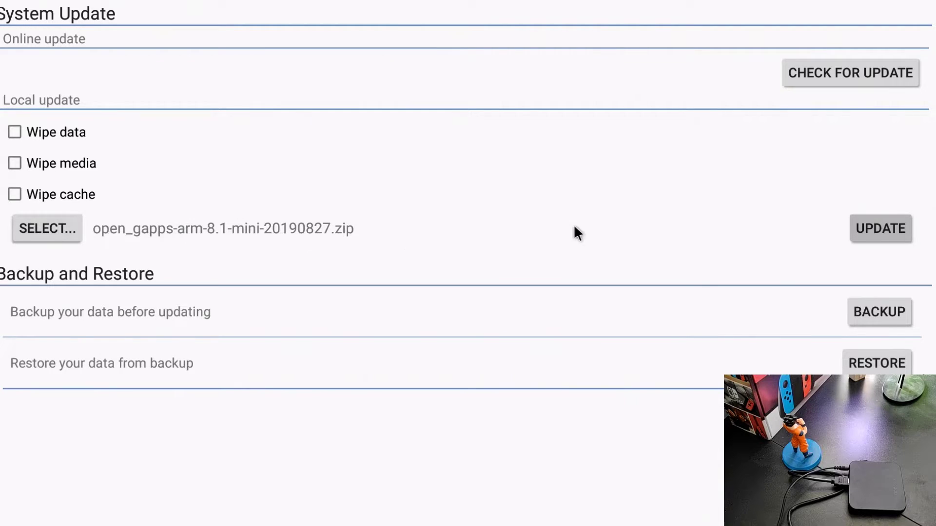
pyautogui.click(881, 236)
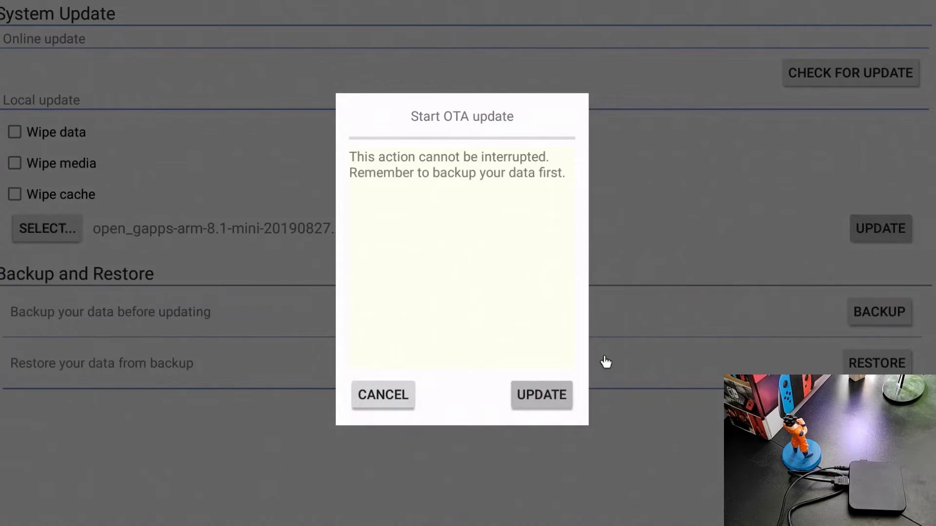
# Confirm the OTA update, then in TWRP 3.2.3-1 swipe to allow system modifications
pyautogui.click(535, 392)
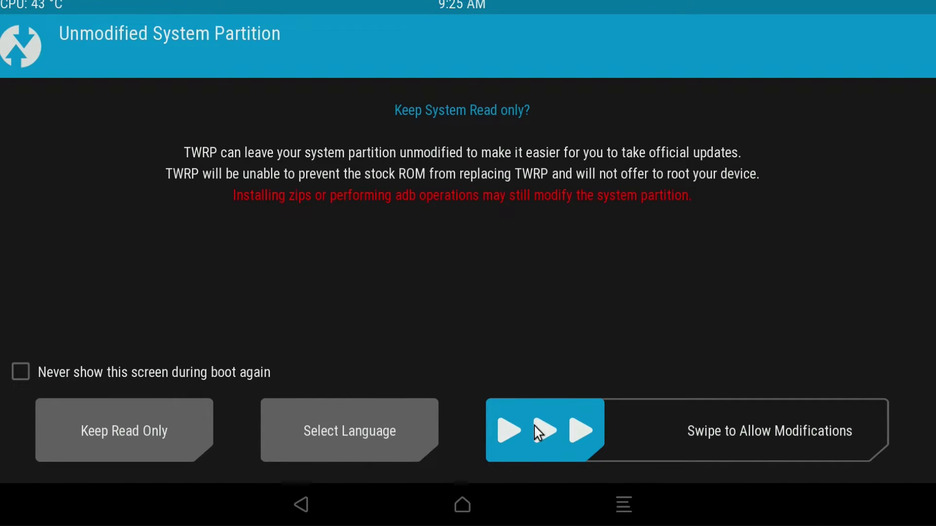
pyautogui.moveTo(528, 428); pyautogui.dragTo(875, 393)
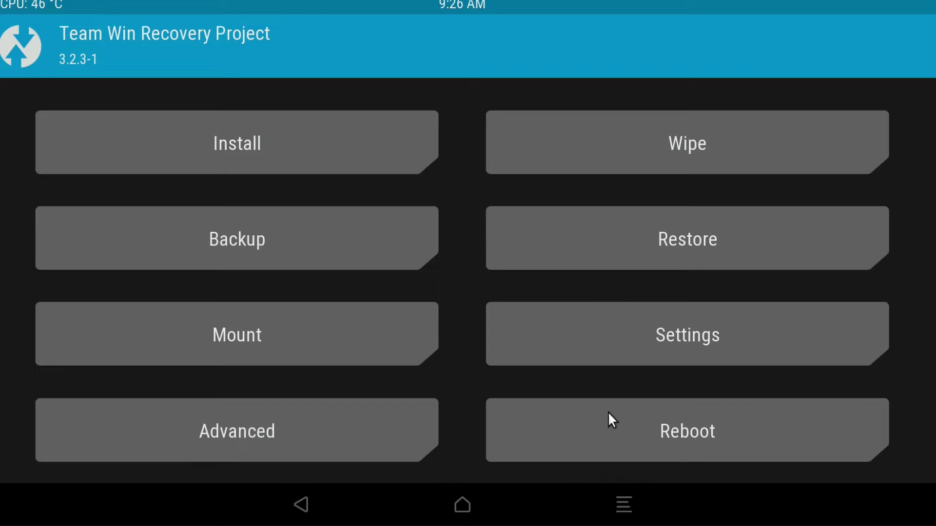
# Flash open_gapps-arm-8.1-mini-20190827.zip from Download, then reboot into Android TV
pyautogui.click(264, 148)
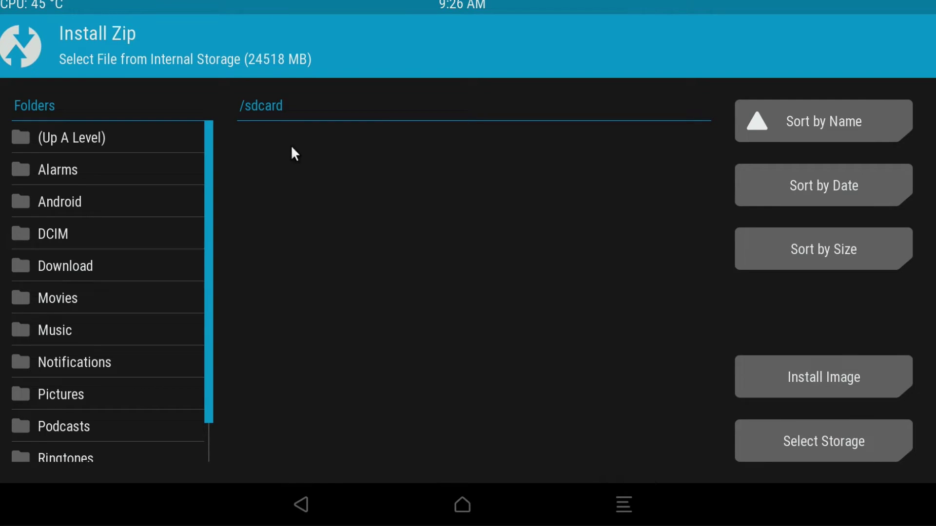
pyautogui.click(65, 267)
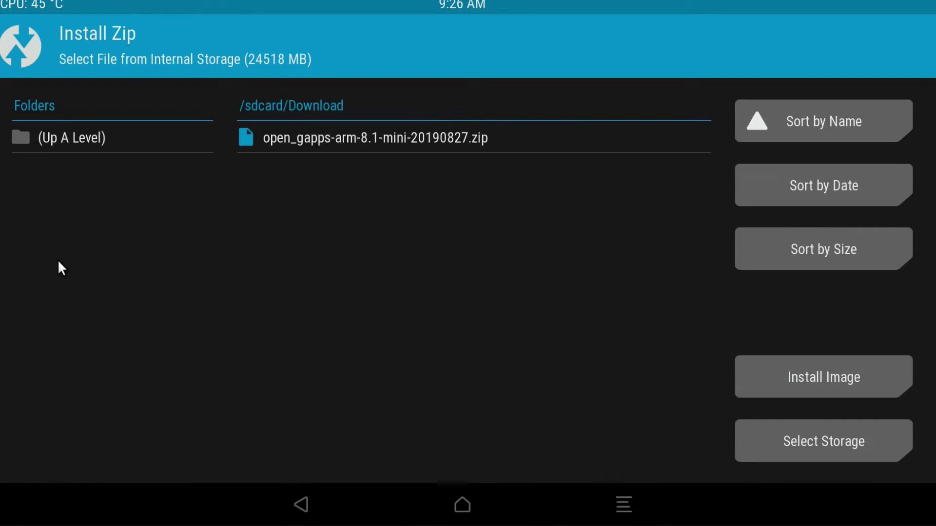
pyautogui.click(325, 138)
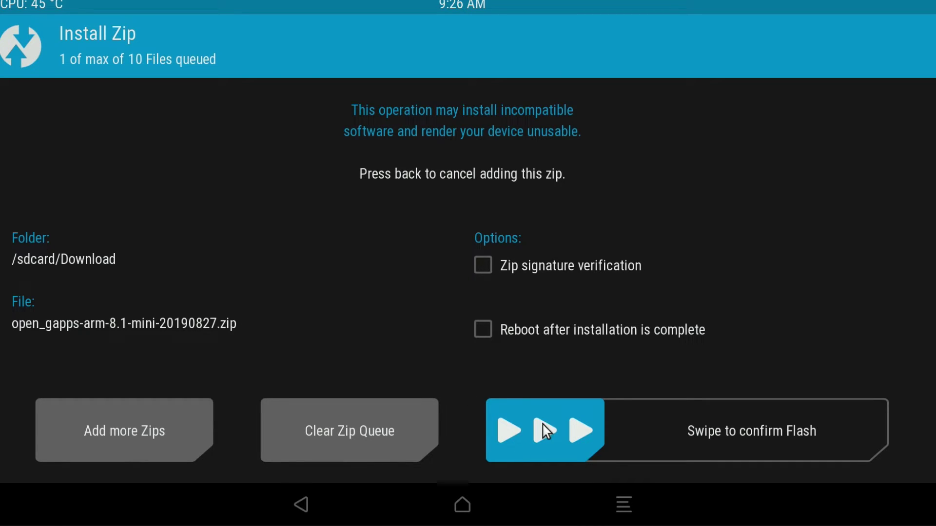
pyautogui.moveTo(546, 431); pyautogui.dragTo(872, 431)
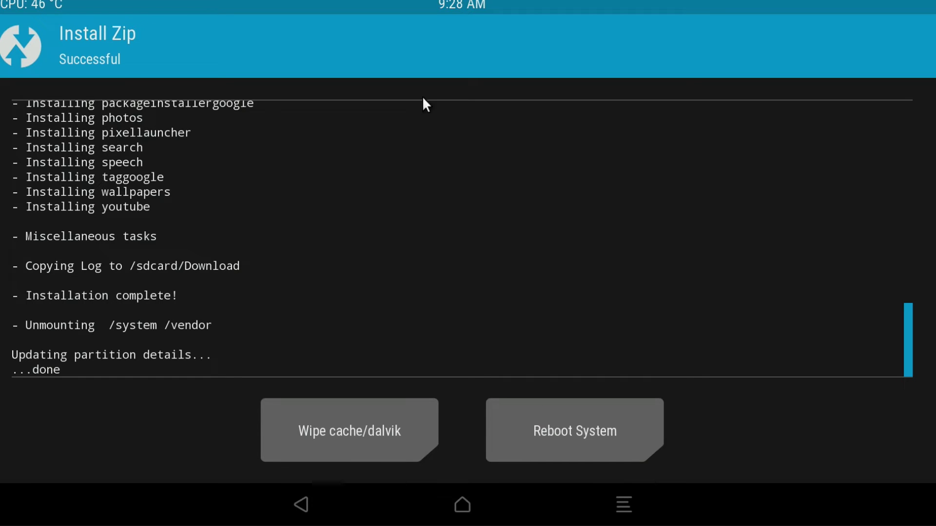
pyautogui.click(575, 433)
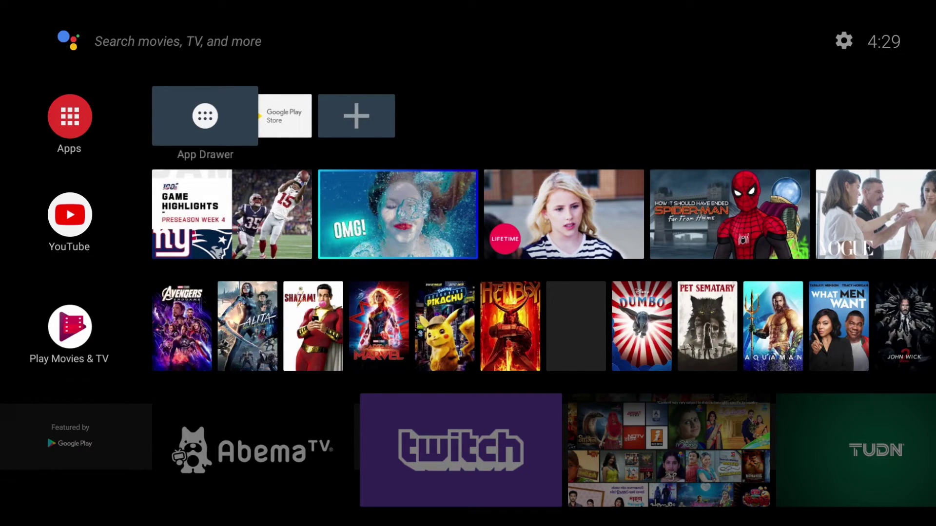
pyautogui.press('Return')
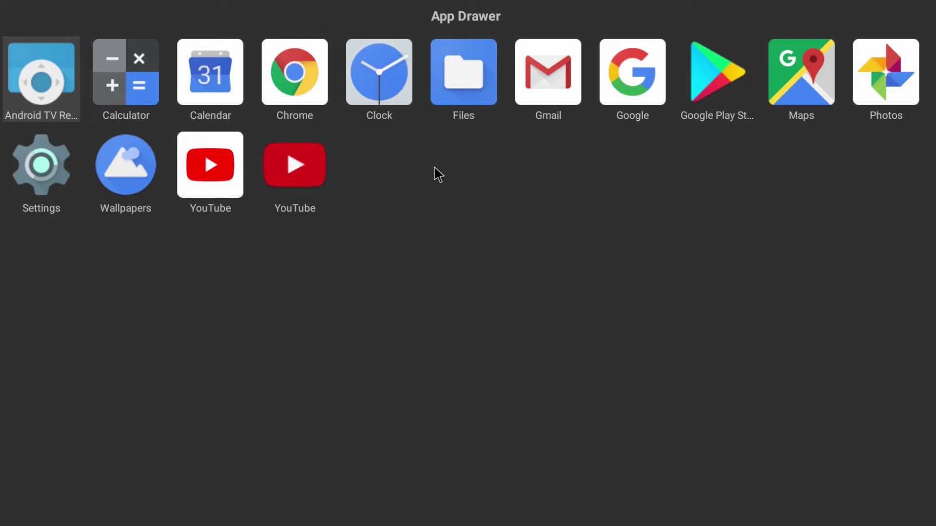
pyautogui.press('Escape')
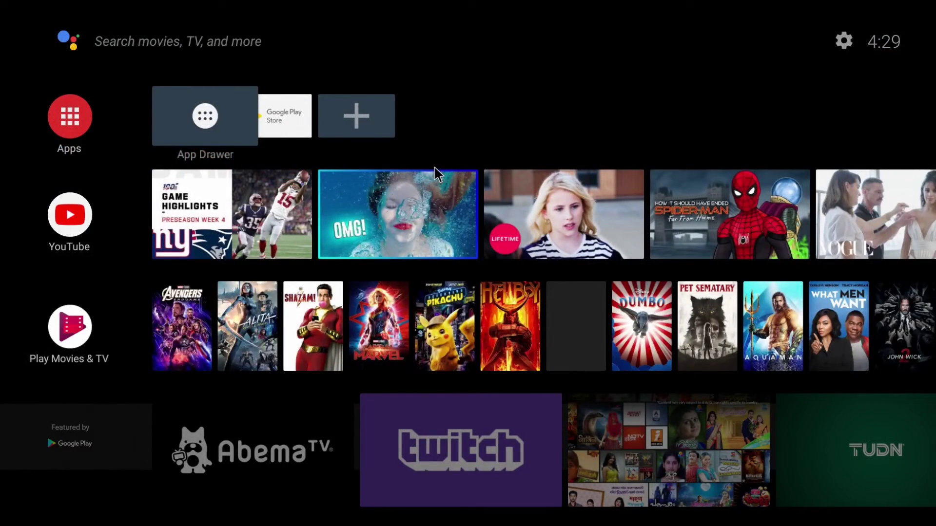
pyautogui.press('Down')
pyautogui.press('Down')
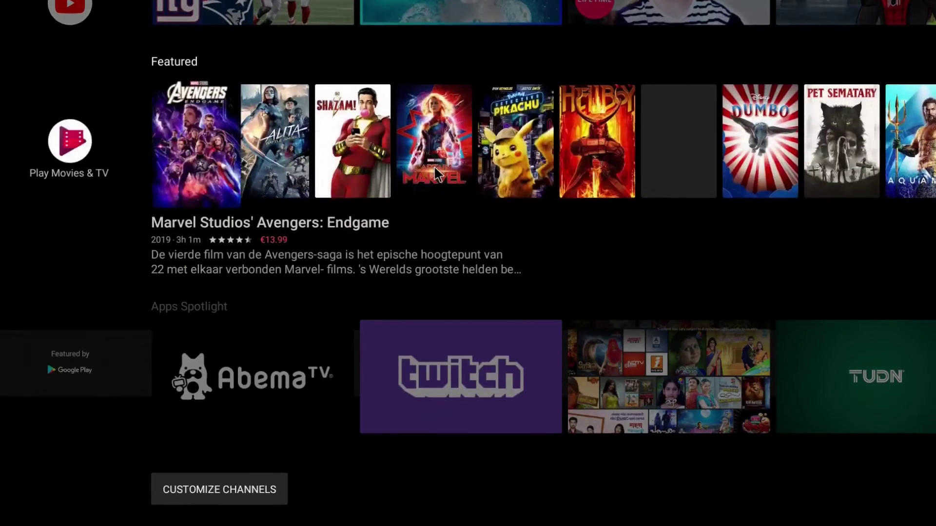
pyautogui.press('Down')
pyautogui.press('Up')
pyautogui.press('Up')
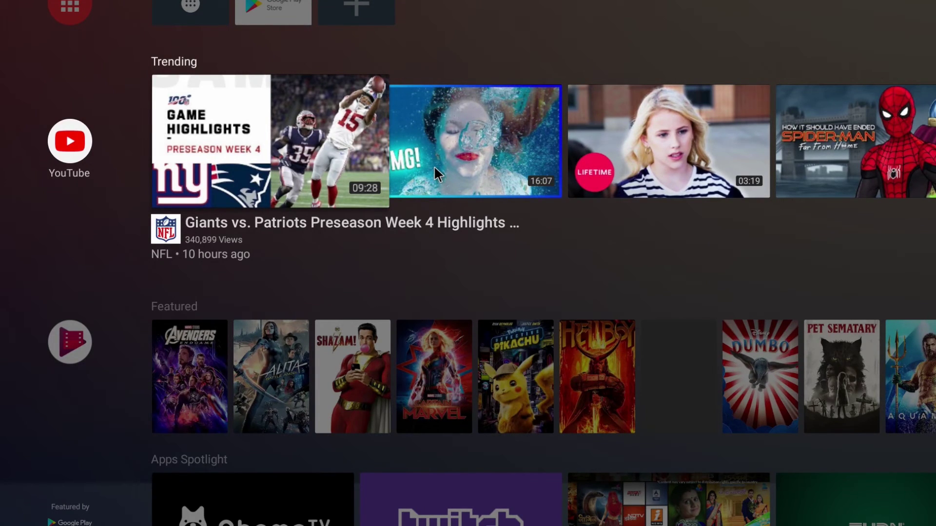
pyautogui.press('Up')
pyautogui.press('Down')
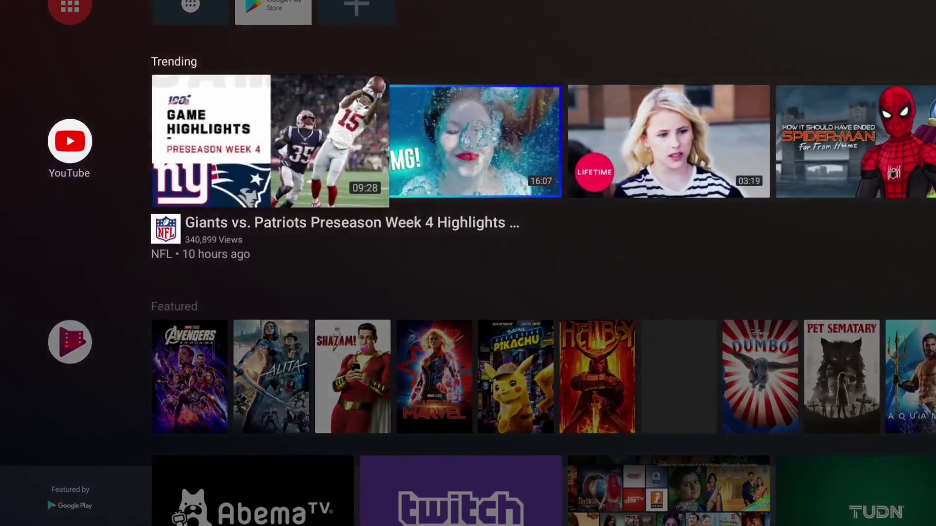
pyautogui.press('Down')
pyautogui.press('Down')
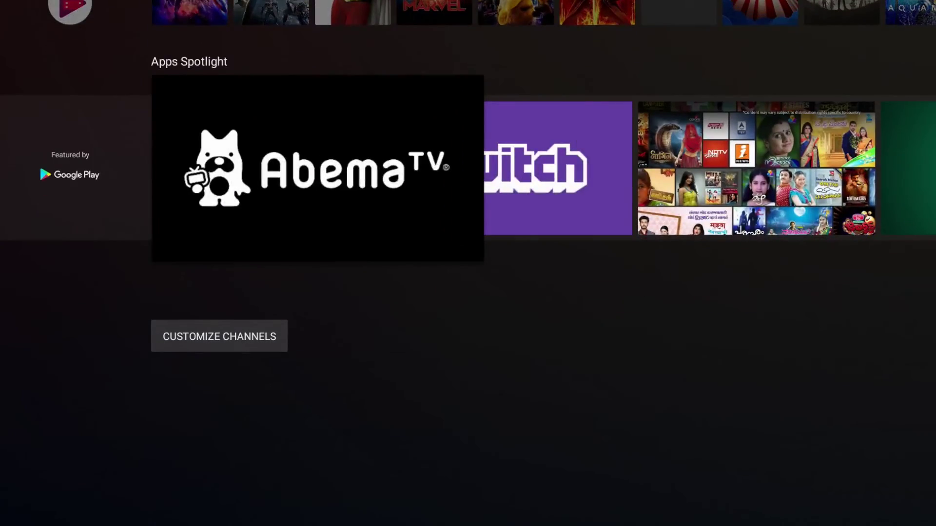
pyautogui.press('Up')
pyautogui.press('Up')
pyautogui.press('Up')
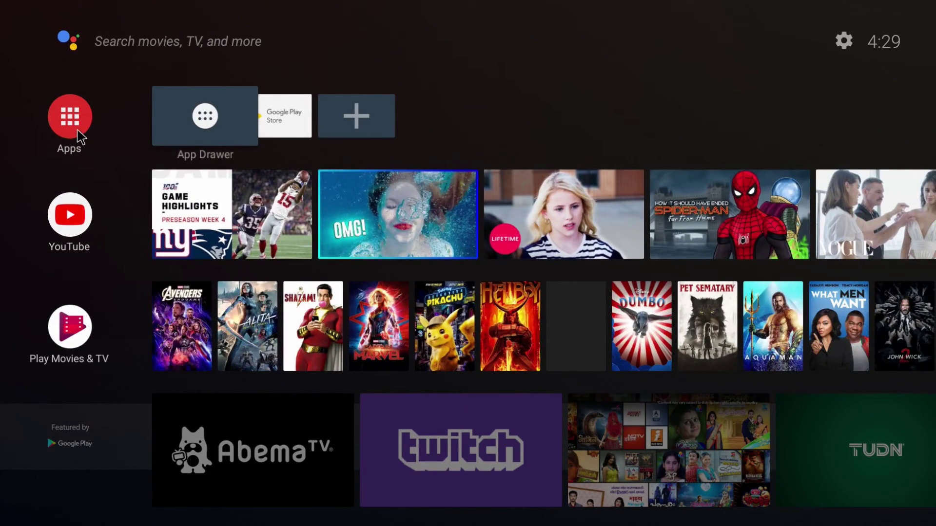
pyautogui.click(79, 137)
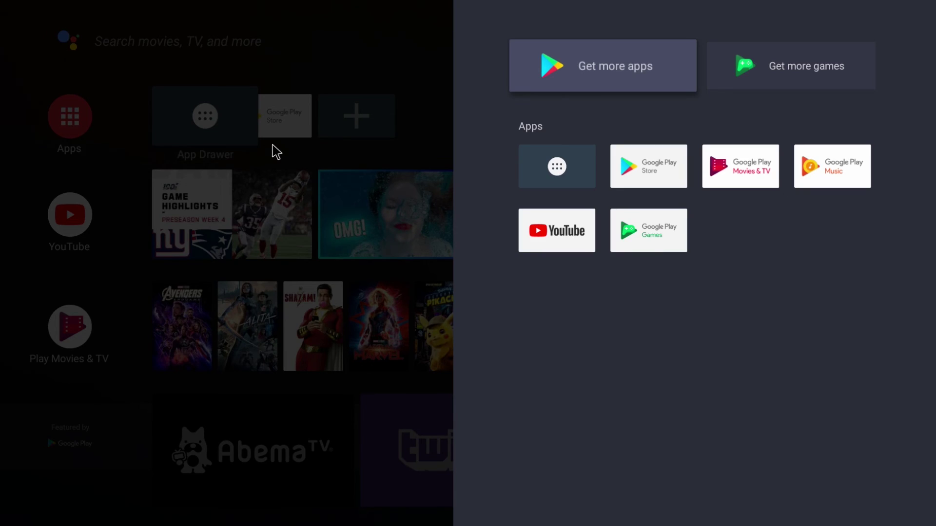
pyautogui.press('Escape')
pyautogui.scroll(-4, 276, 152)
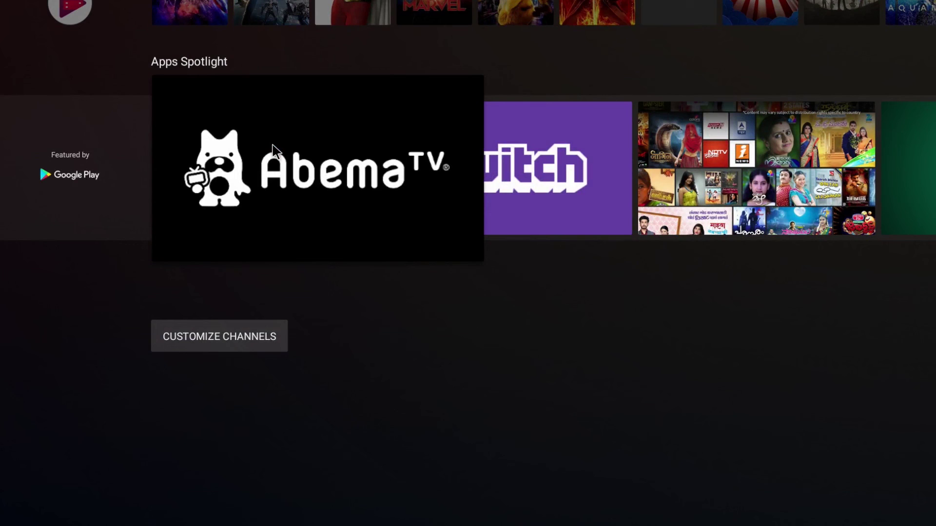